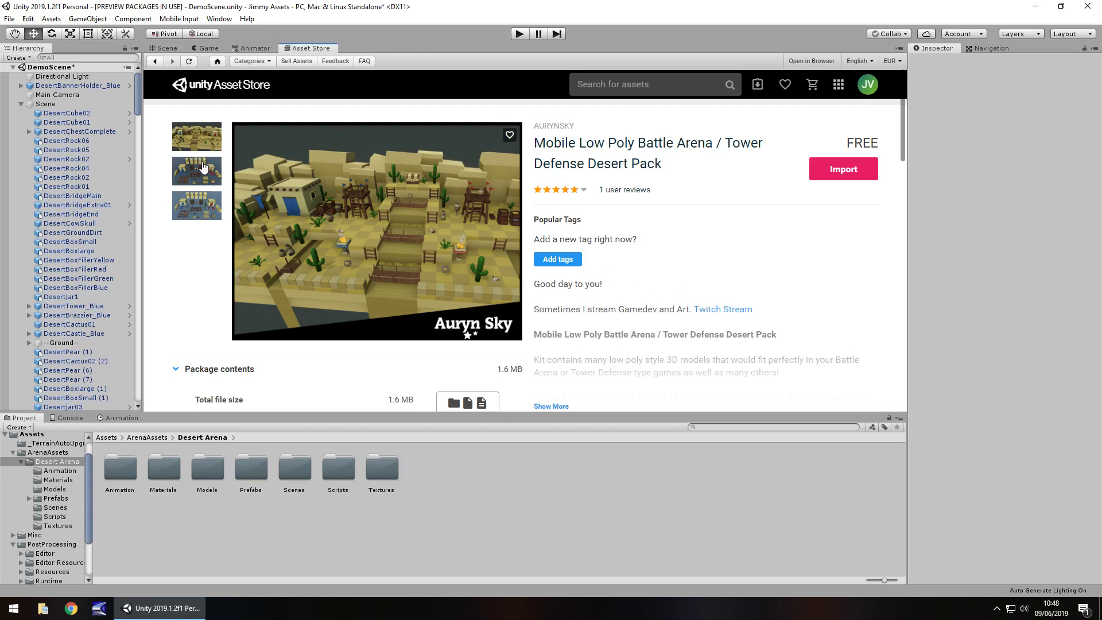
# Step: Show the demo scene in the Scene view and examine the desert arena's layout from several angles and distances
pyautogui.click(167, 47)
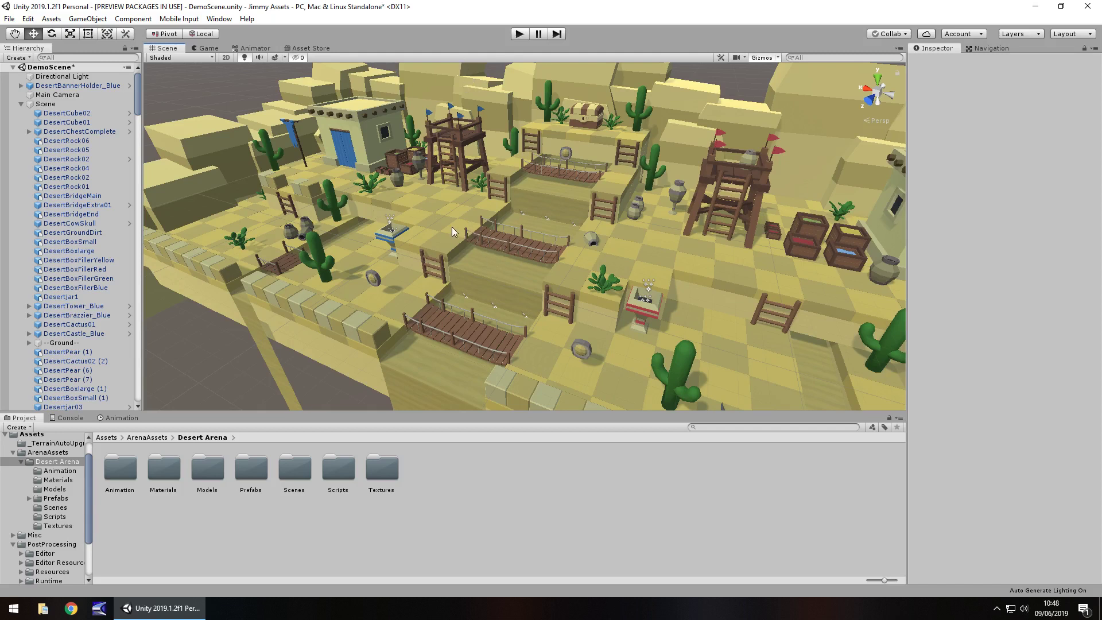
pyautogui.keyDown('alt'); pyautogui.moveTo(432, 226); pyautogui.dragTo(304, 292); pyautogui.keyUp('alt')
pyautogui.scroll(5, 598, 322)
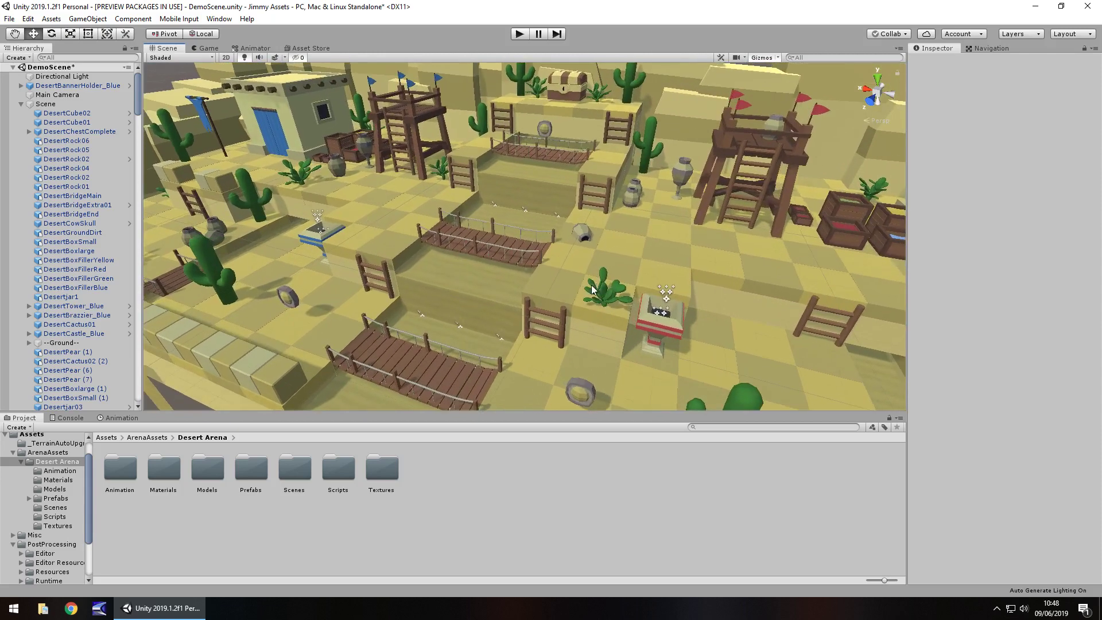
pyautogui.scroll(-3, 593, 290)
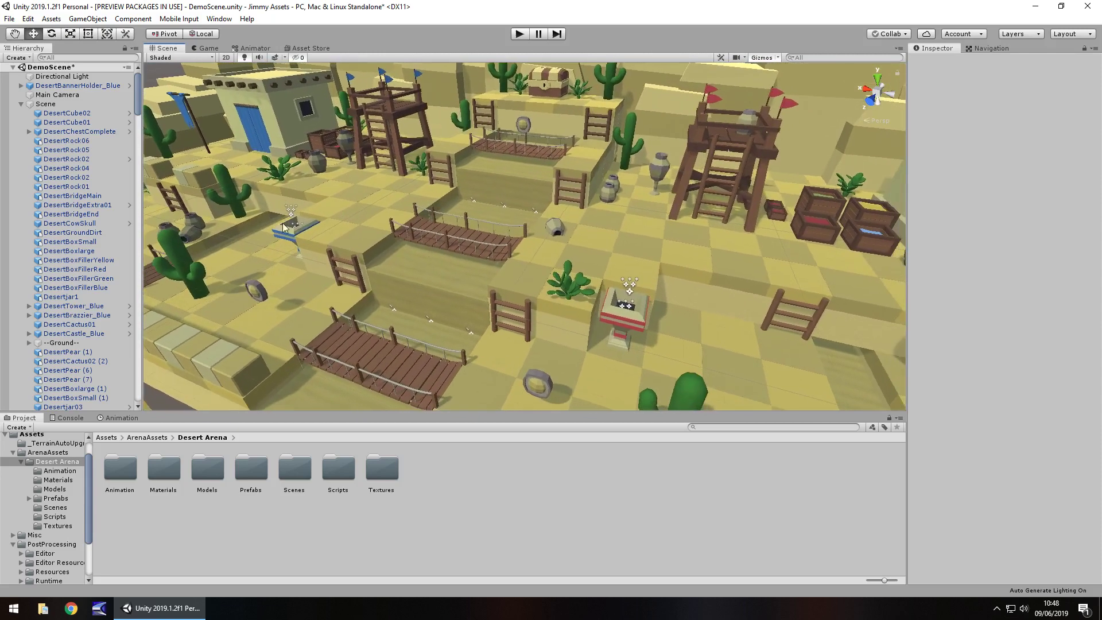
pyautogui.scroll(-2, 579, 290)
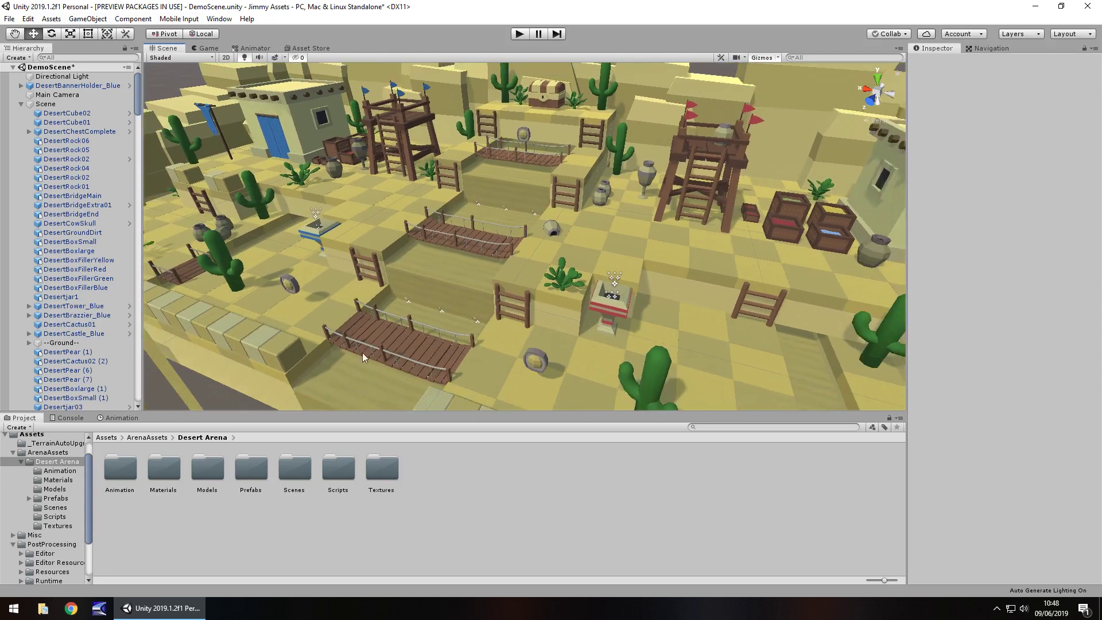
pyautogui.scroll(5, 521, 273)
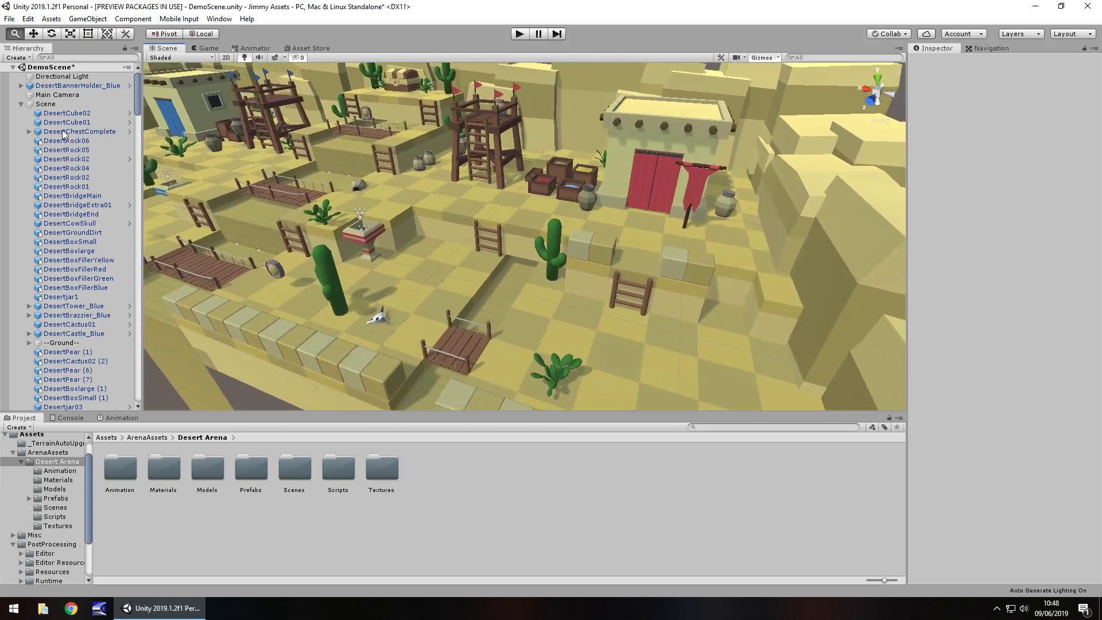
pyautogui.moveTo(402, 173); pyautogui.dragTo(557, 139, button='middle')
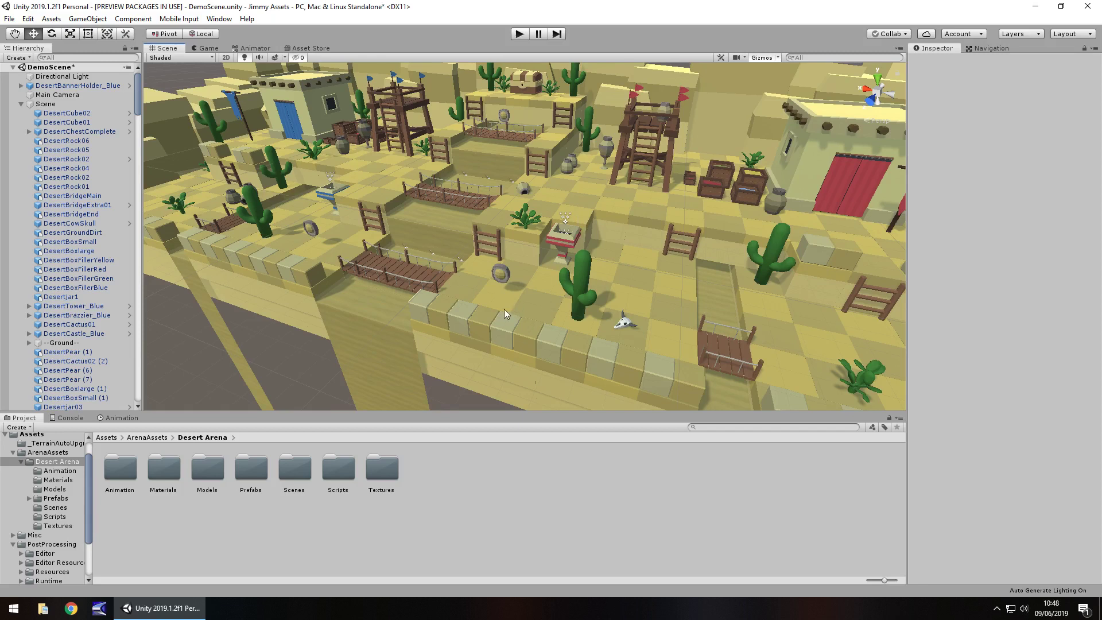
# Step: Select individual arena pieces such as the cow skull, edge cubes, ground tiles and large box to inspect their separate objects
pyautogui.click(624, 325)
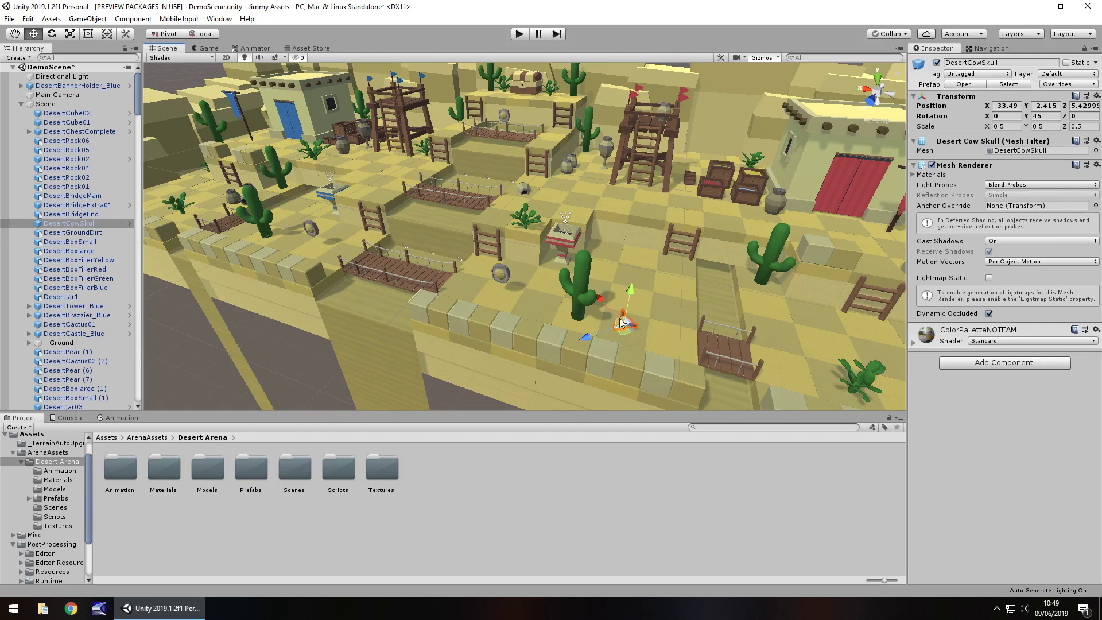
pyautogui.keyDown('alt'); pyautogui.moveTo(401, 232); pyautogui.dragTo(473, 239); pyautogui.keyUp('alt')
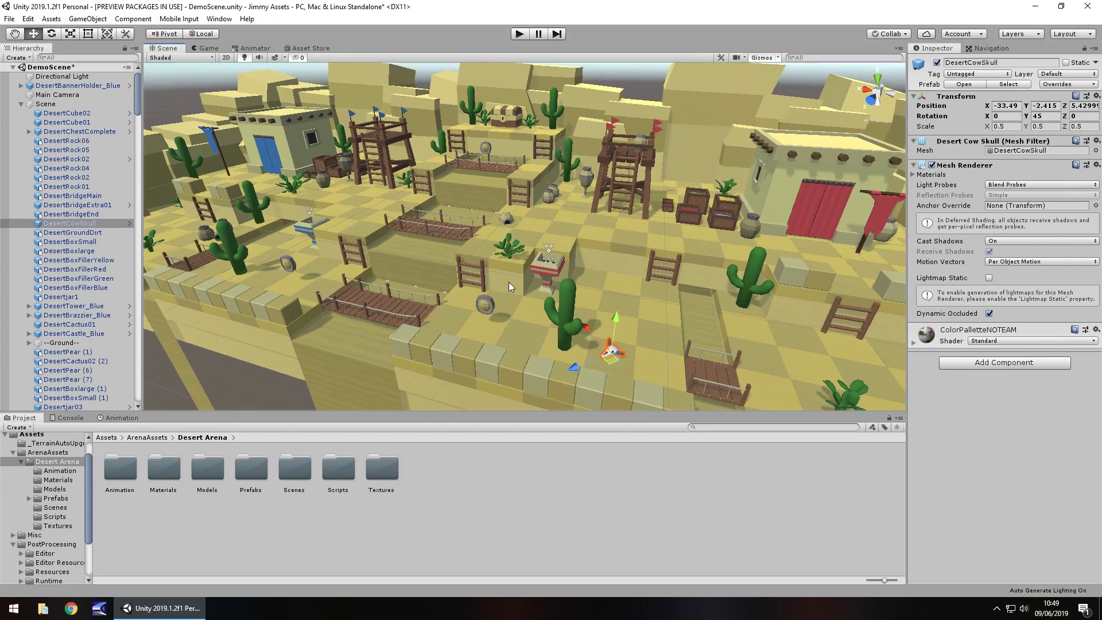
pyautogui.click(419, 346)
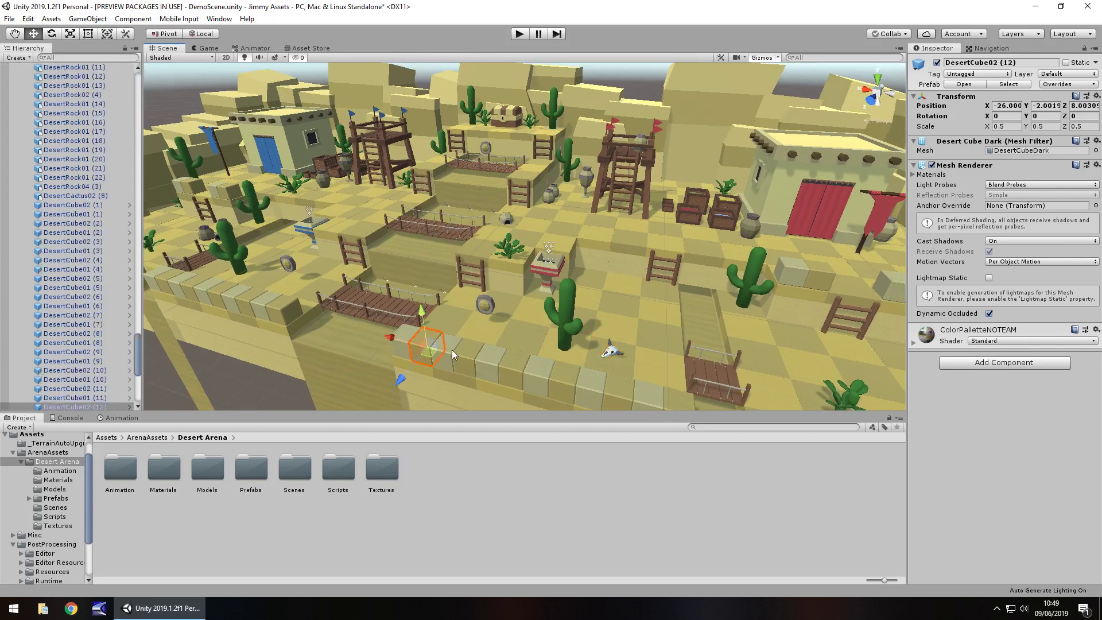
pyautogui.click(452, 350)
pyautogui.click(492, 363)
pyautogui.click(625, 304)
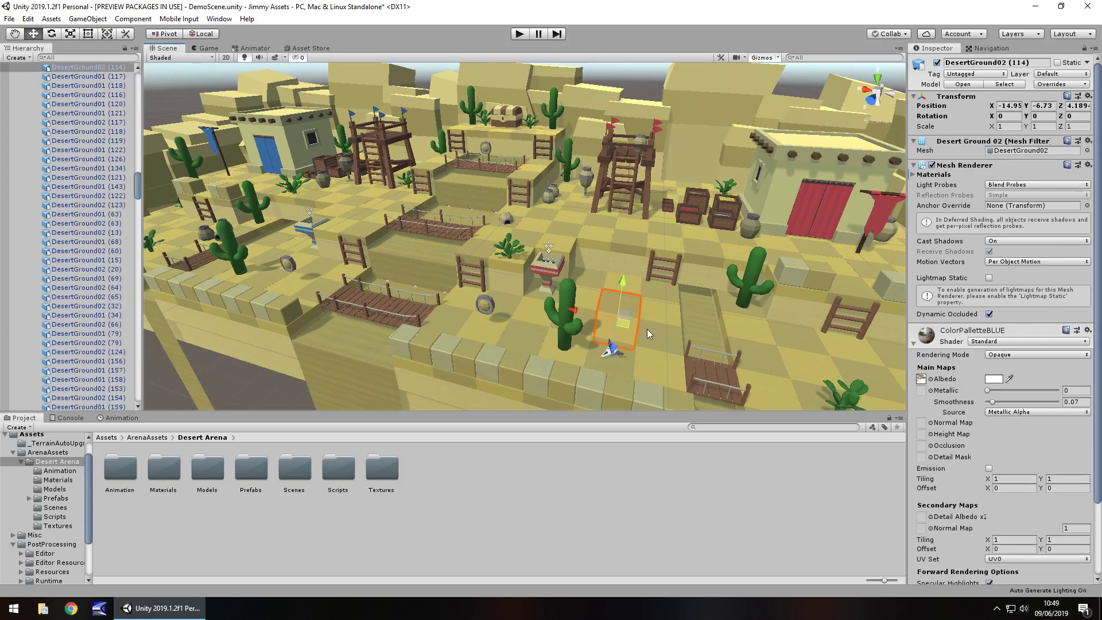
pyautogui.click(647, 329)
pyautogui.click(588, 247)
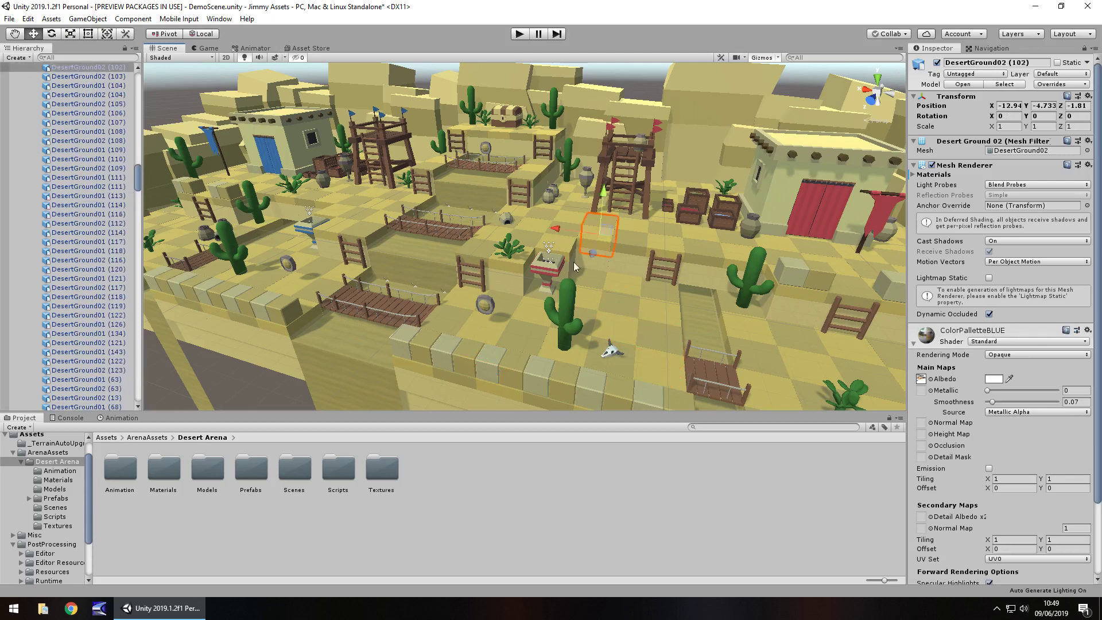
pyautogui.click(628, 259)
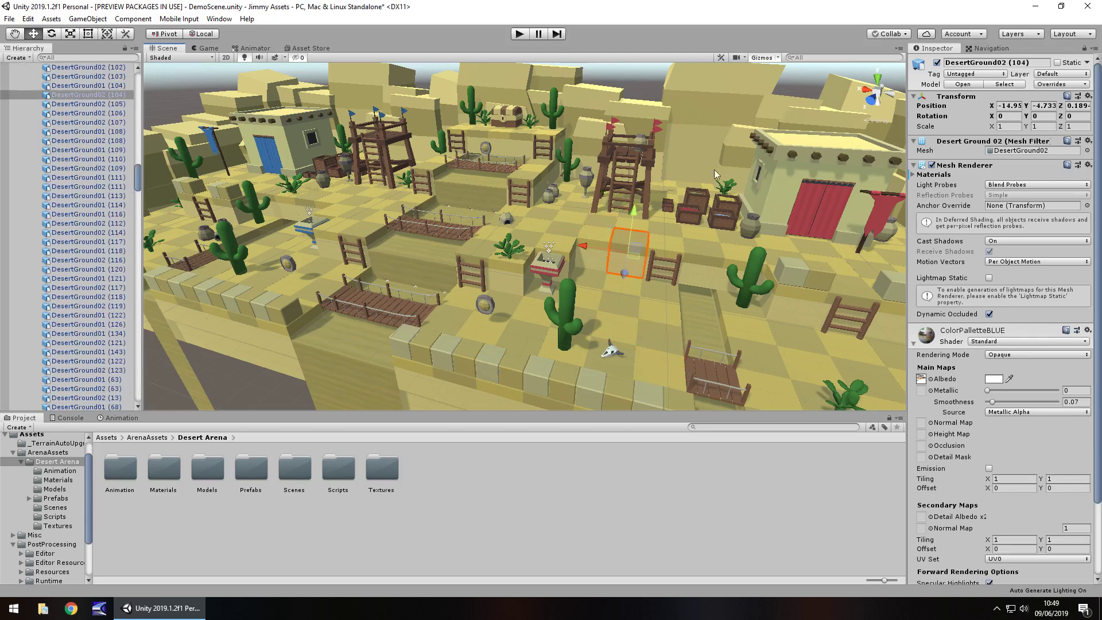
pyautogui.click(698, 191)
# Step: Play the demo scene in the Game view, stop it, and return to the desert pack's Asset Store page
pyautogui.click(212, 50)
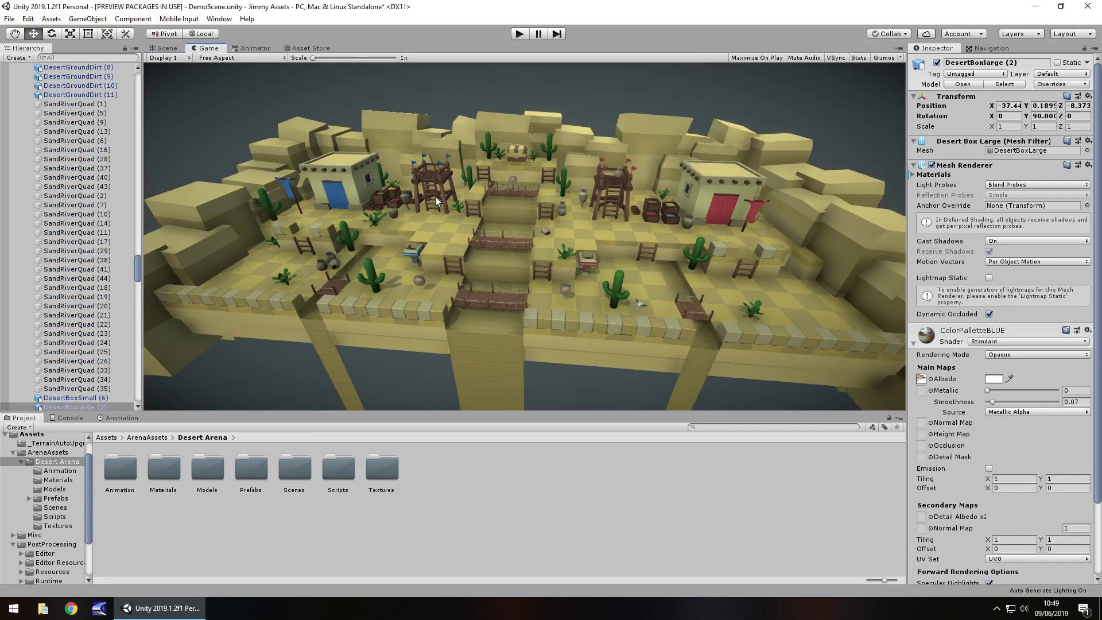
pyautogui.click(519, 34)
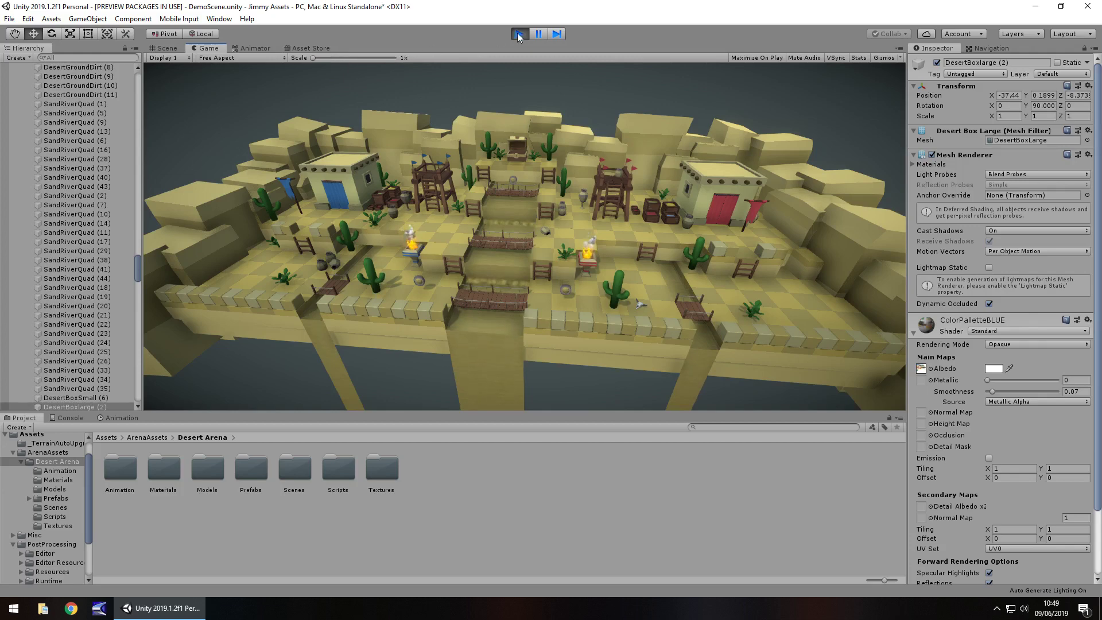
pyautogui.hotkey('ctrl', 'p')
pyautogui.click(318, 46)
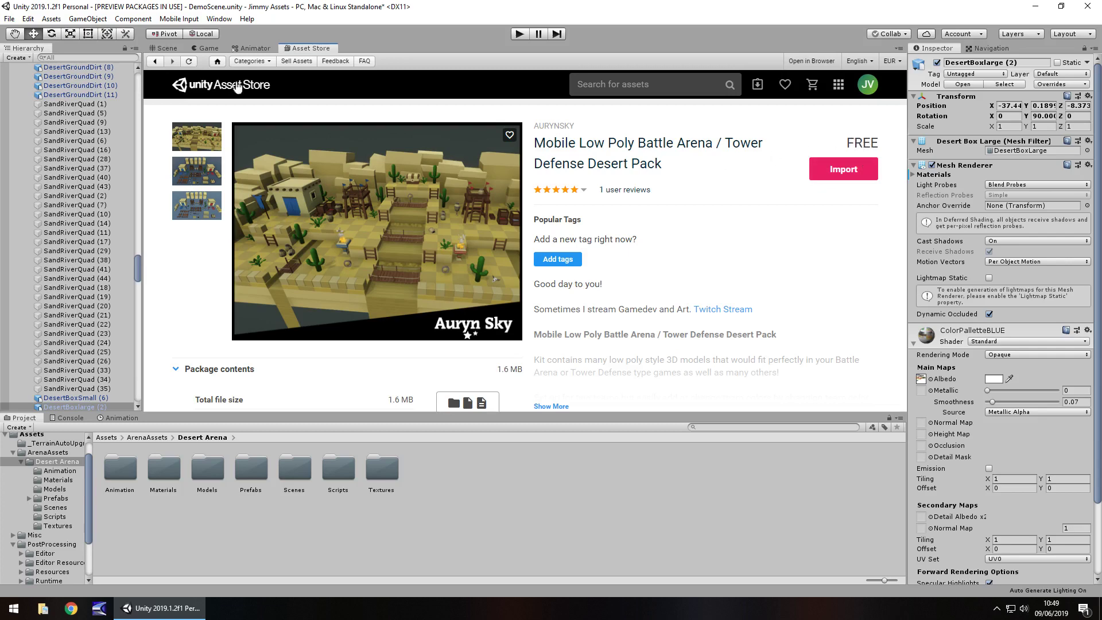
# Step: Try red (FF0000) and blue (0003FF) as the albedo colour of the material on a ground tile beside the red brazier
pyautogui.click(172, 48)
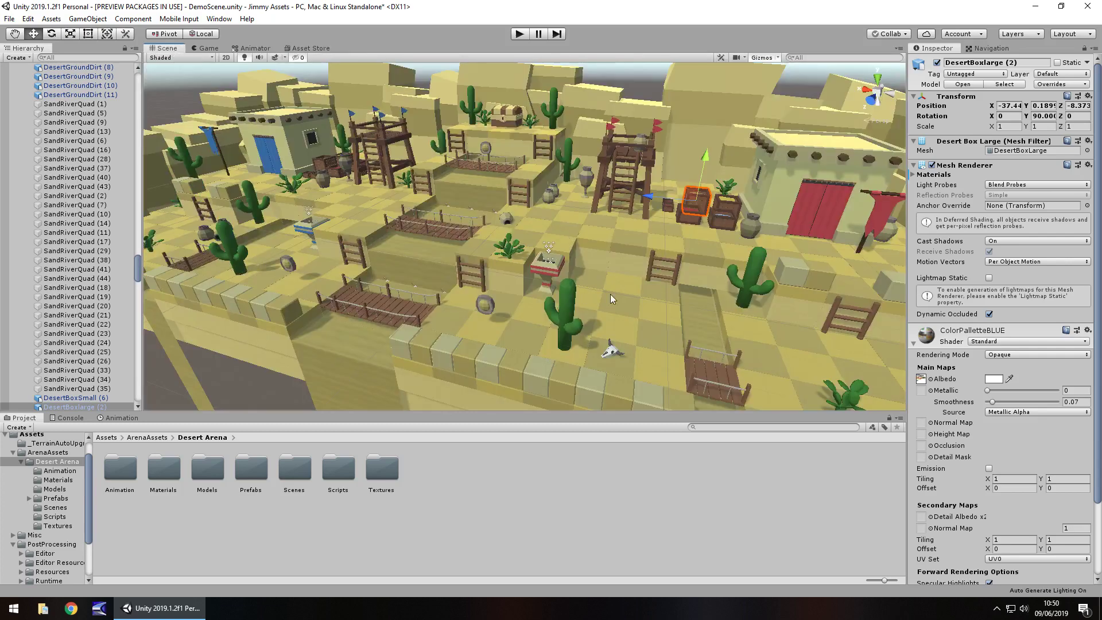
pyautogui.scroll(10, 594, 288)
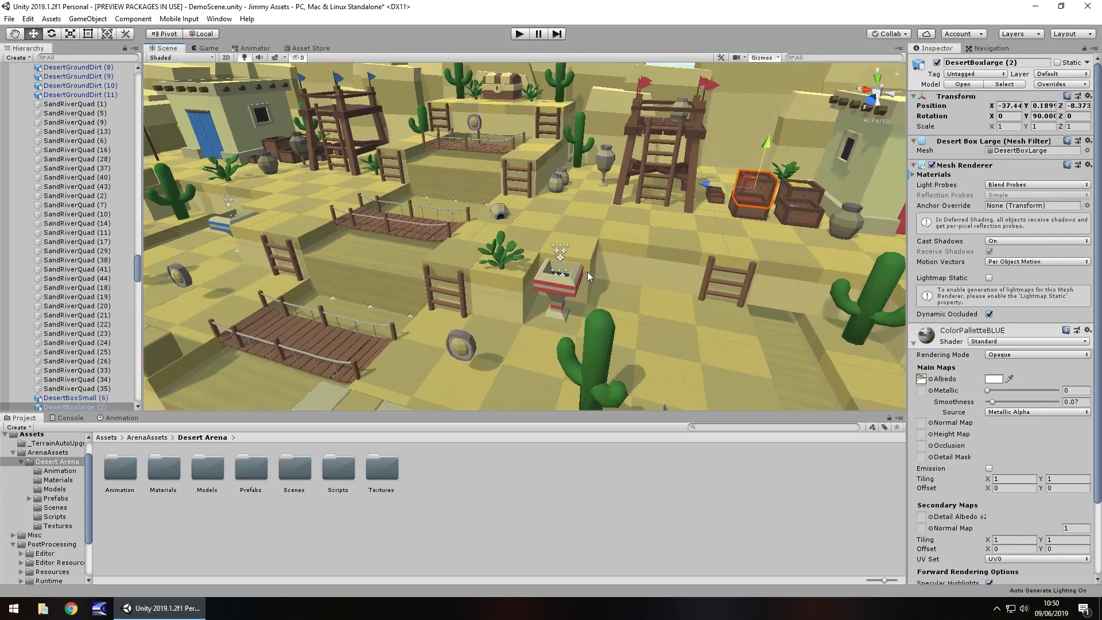
pyautogui.click(650, 242)
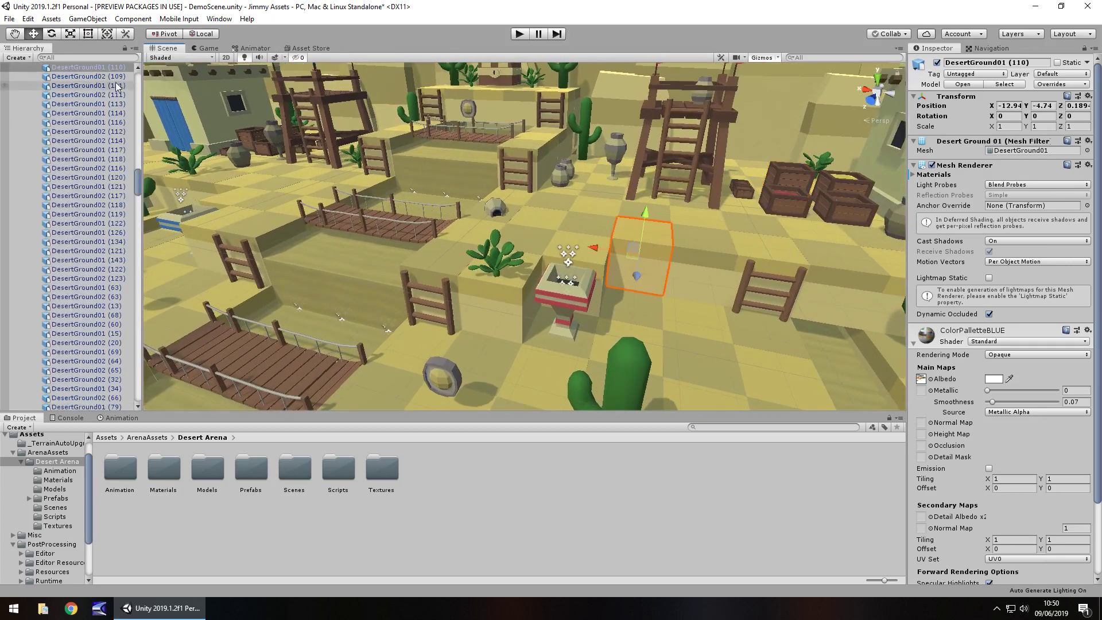
pyautogui.click(993, 378)
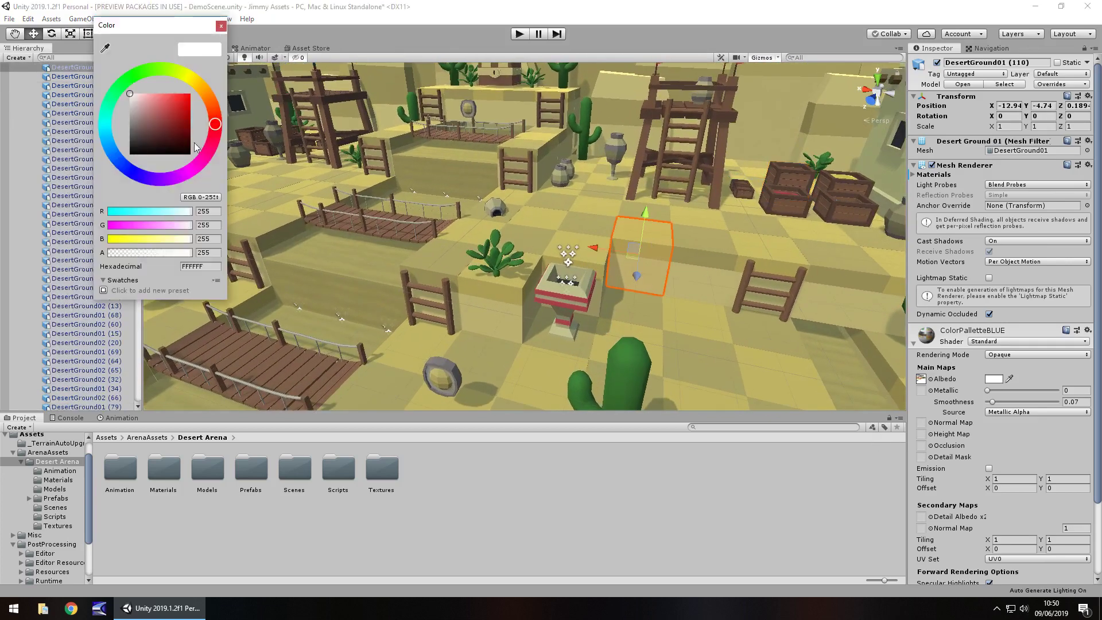
pyautogui.moveTo(177, 101); pyautogui.dragTo(212, 37)
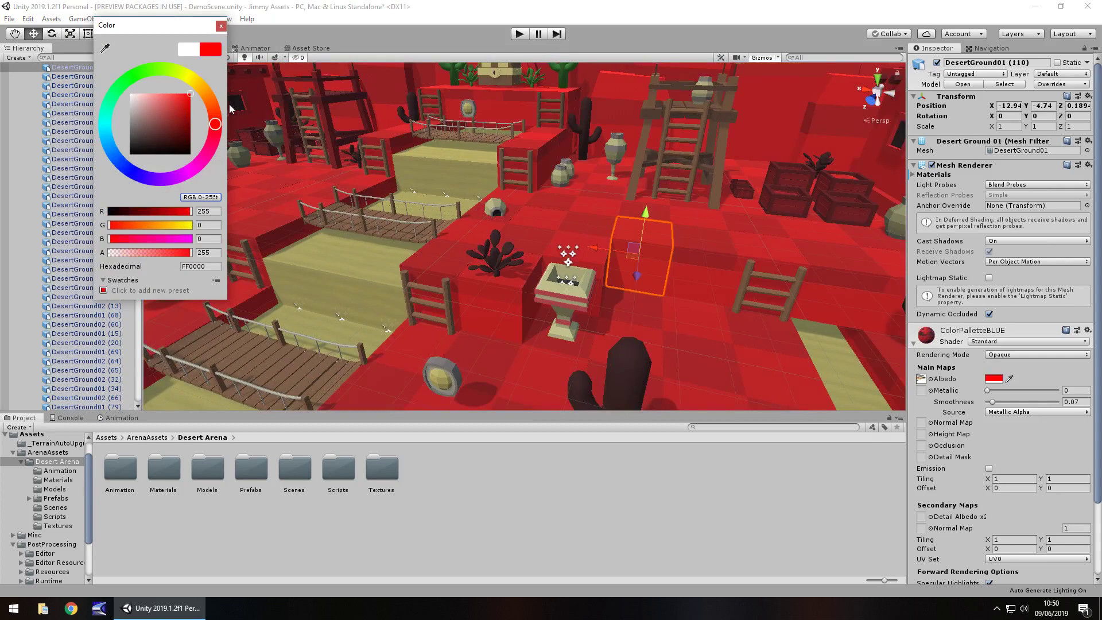
pyautogui.click(133, 172)
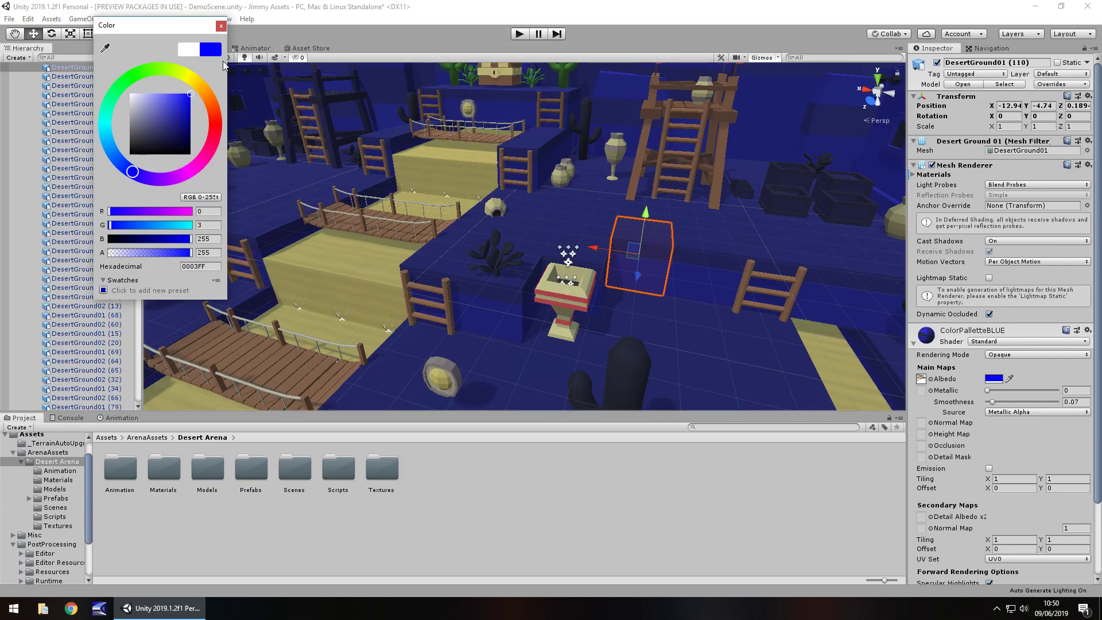
# Step: Undo both albedo colour changes on the ground tile's material and close the colour picker
pyautogui.hotkey('ctrl', 'z')
pyautogui.hotkey('ctrl', 'z')
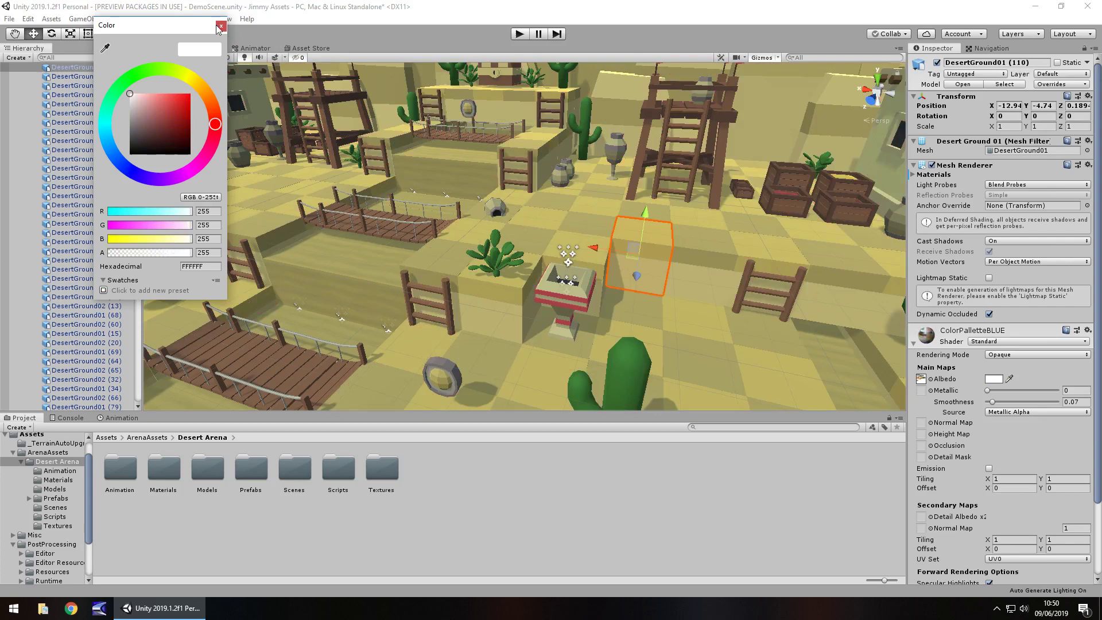
pyautogui.click(221, 25)
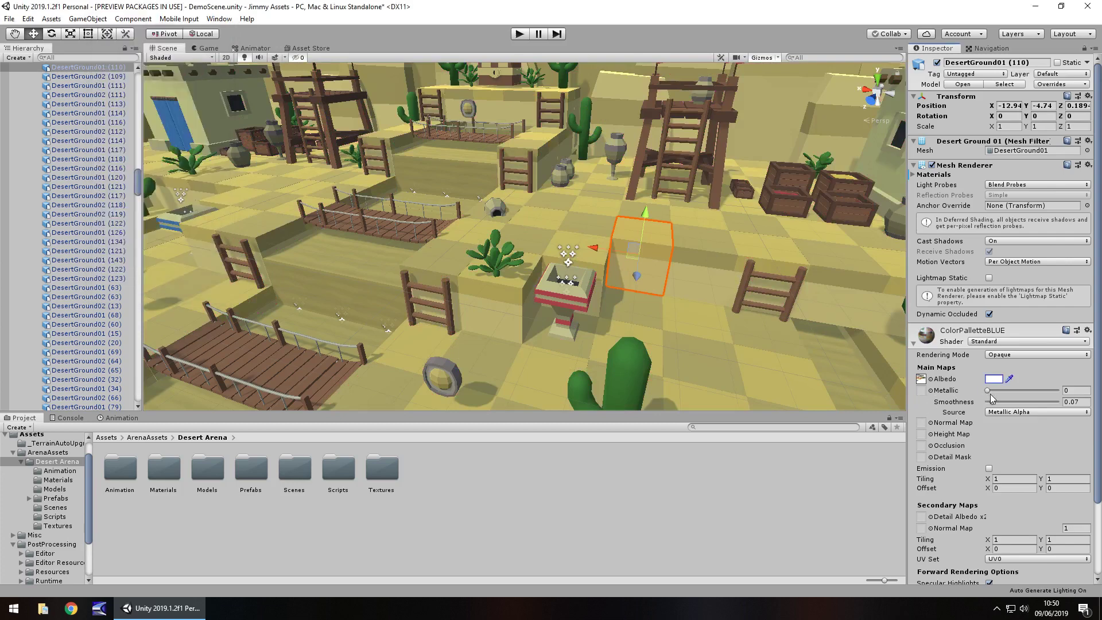
# Step: Set the ground material's Metallic to 1 and its smoothness source to Albedo Alpha, and view the arena
pyautogui.moveTo(988, 392); pyautogui.dragTo(1098, 389)
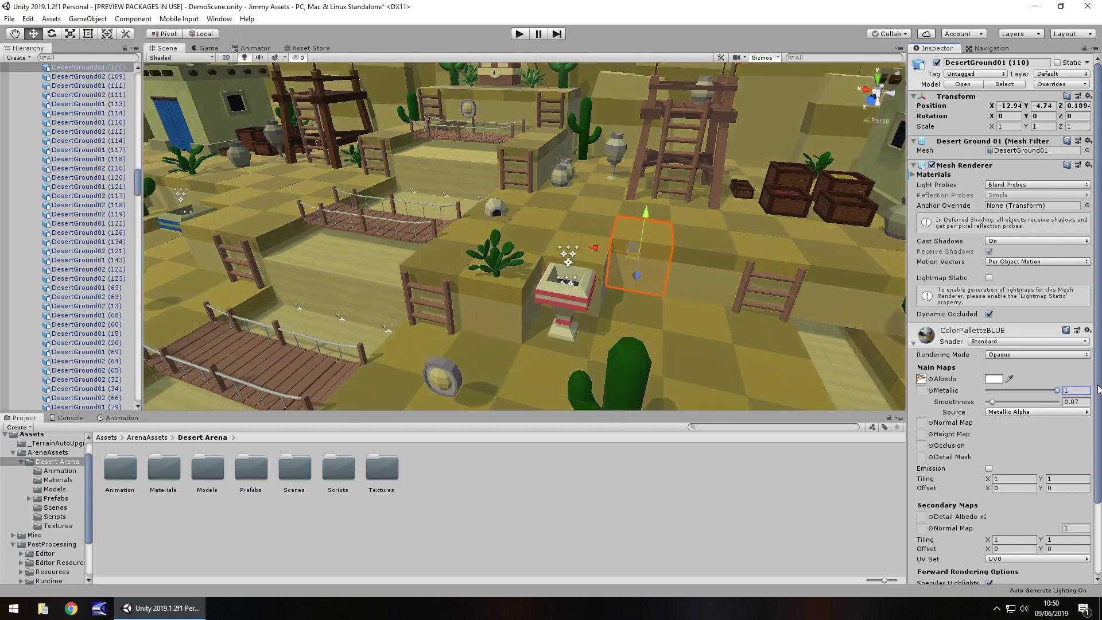
pyautogui.click(1006, 410)
pyautogui.click(1013, 437)
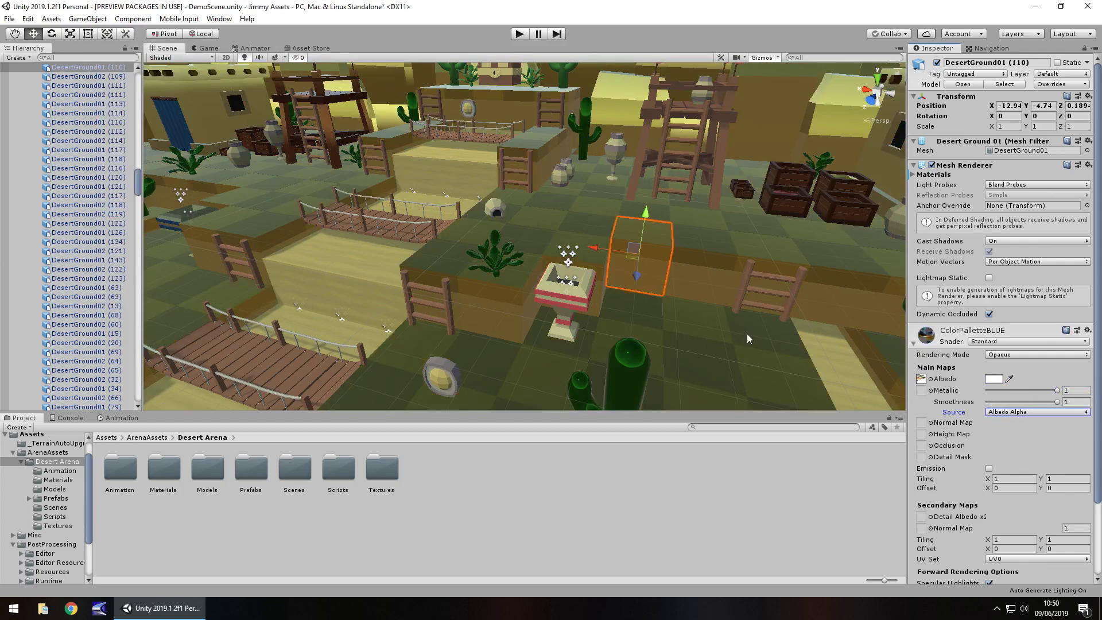
pyautogui.moveTo(746, 333); pyautogui.dragTo(264, 253, button='right')
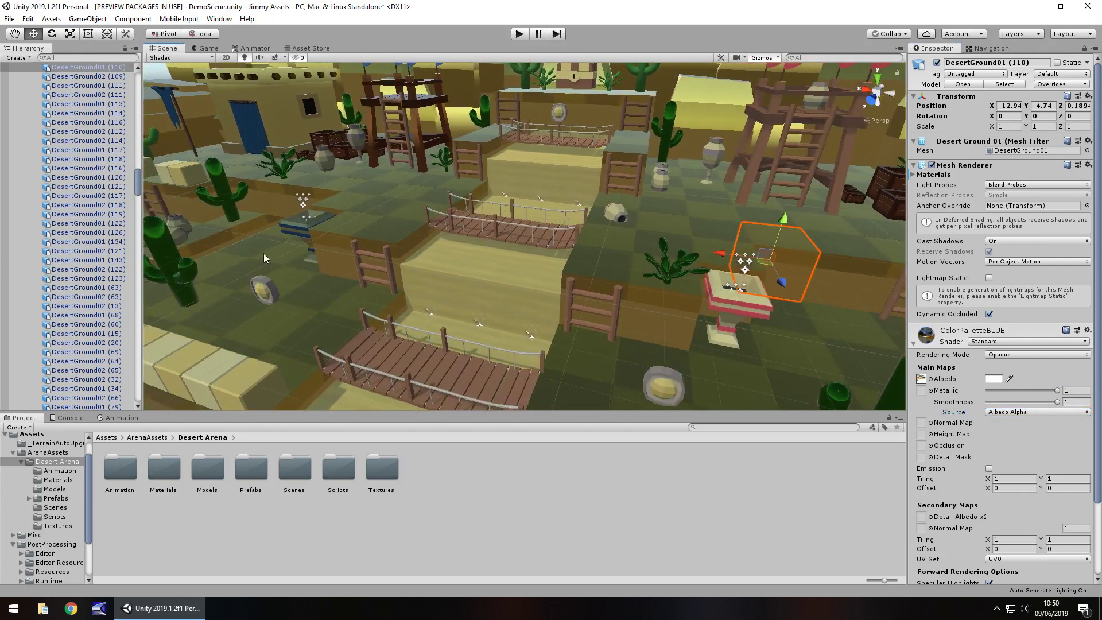
pyautogui.moveTo(799, 222); pyautogui.dragTo(755, 235, button='right')
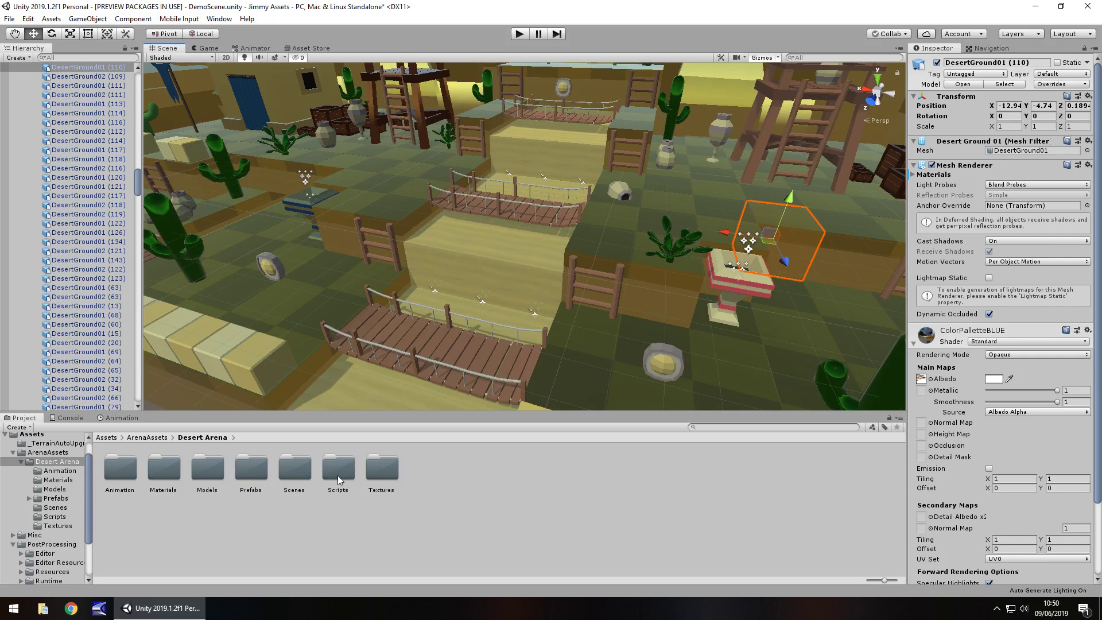
# Step: Open the Desert Arena Scripts folder and inspect the code of the MaterialMover2, Rotator2 and chest demo scripts
pyautogui.doubleClick(337, 475)
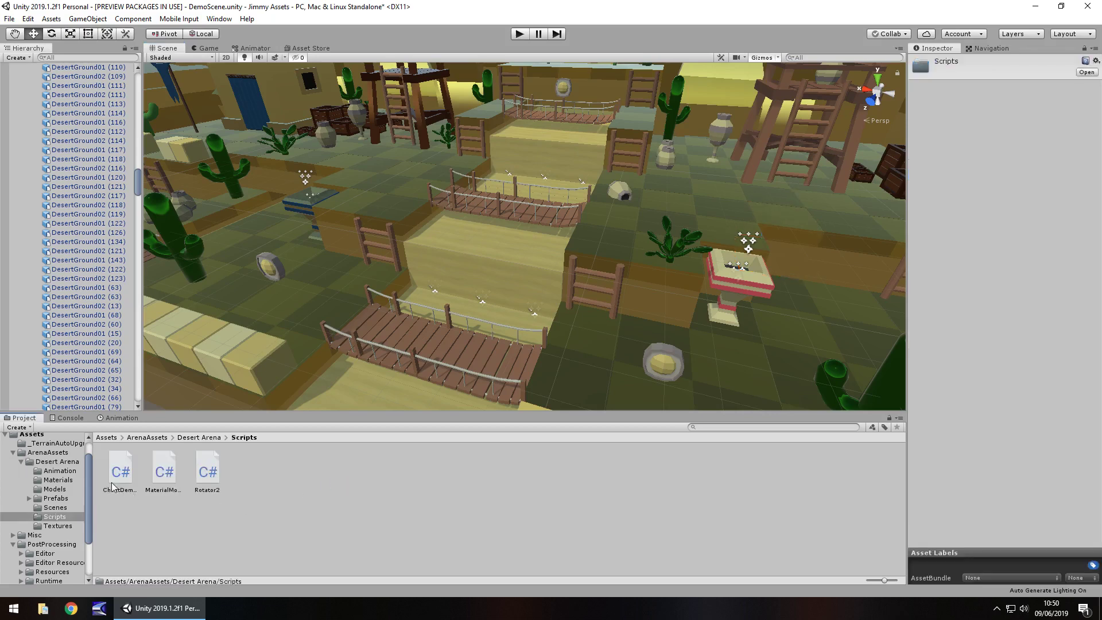
pyautogui.click(162, 490)
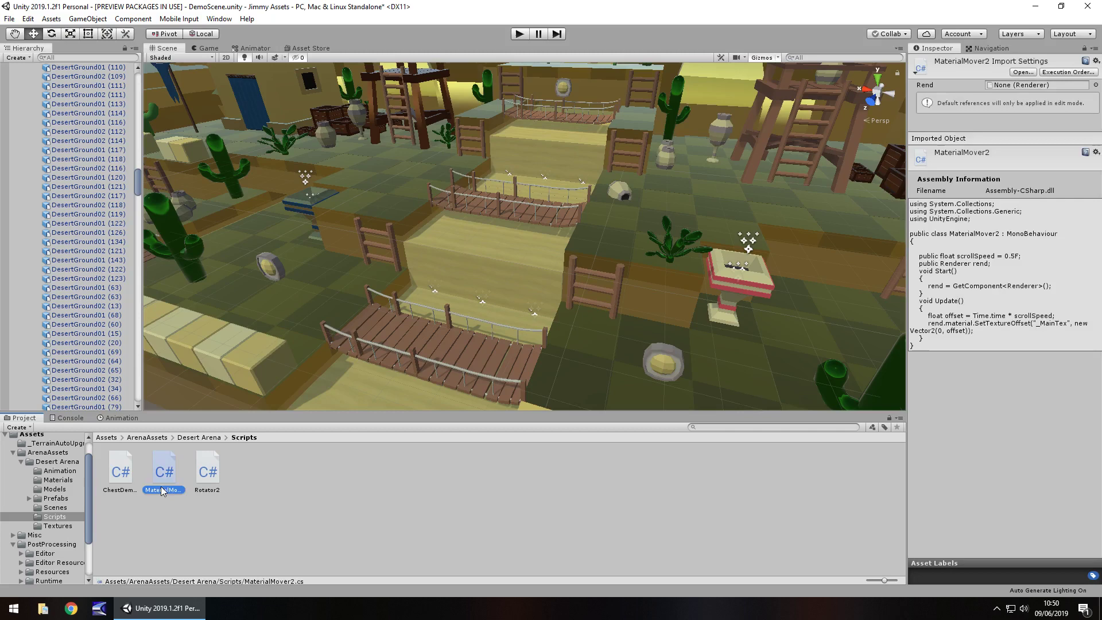
pyautogui.click(207, 477)
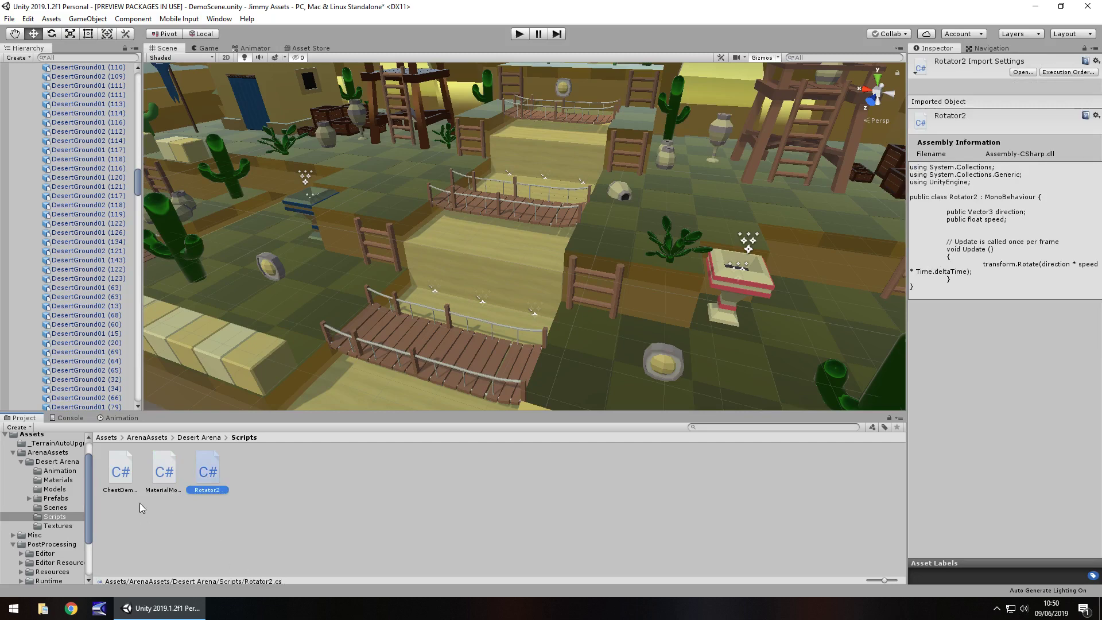
pyautogui.click(121, 480)
pyautogui.click(159, 477)
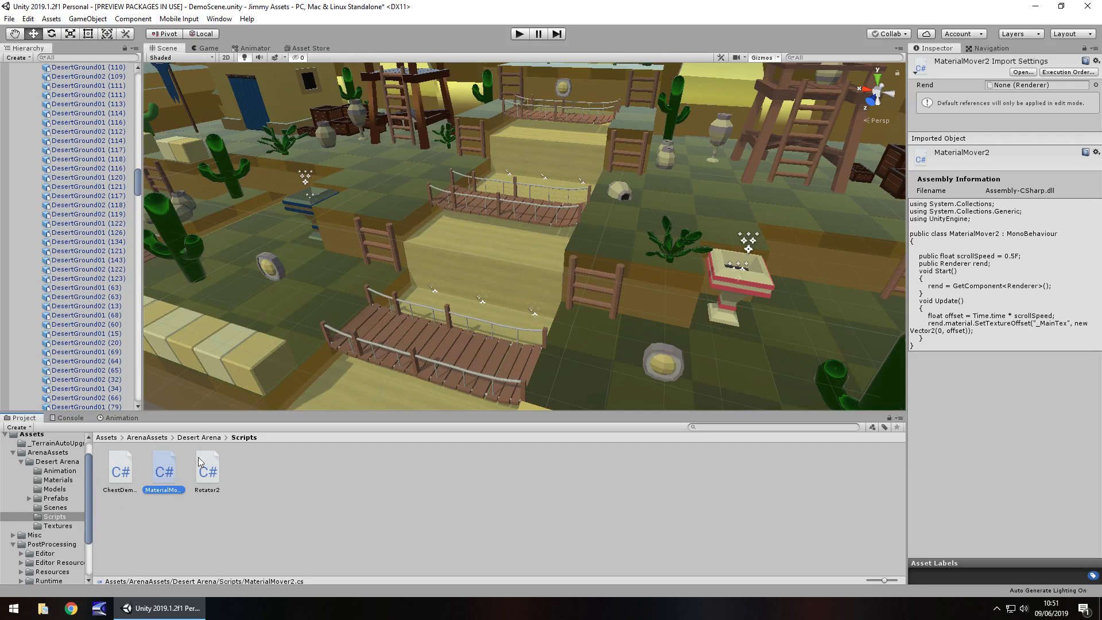
# Step: Browse the contents of the Desert Arena pack's Materials, Animation and Models folders
pyautogui.click(69, 480)
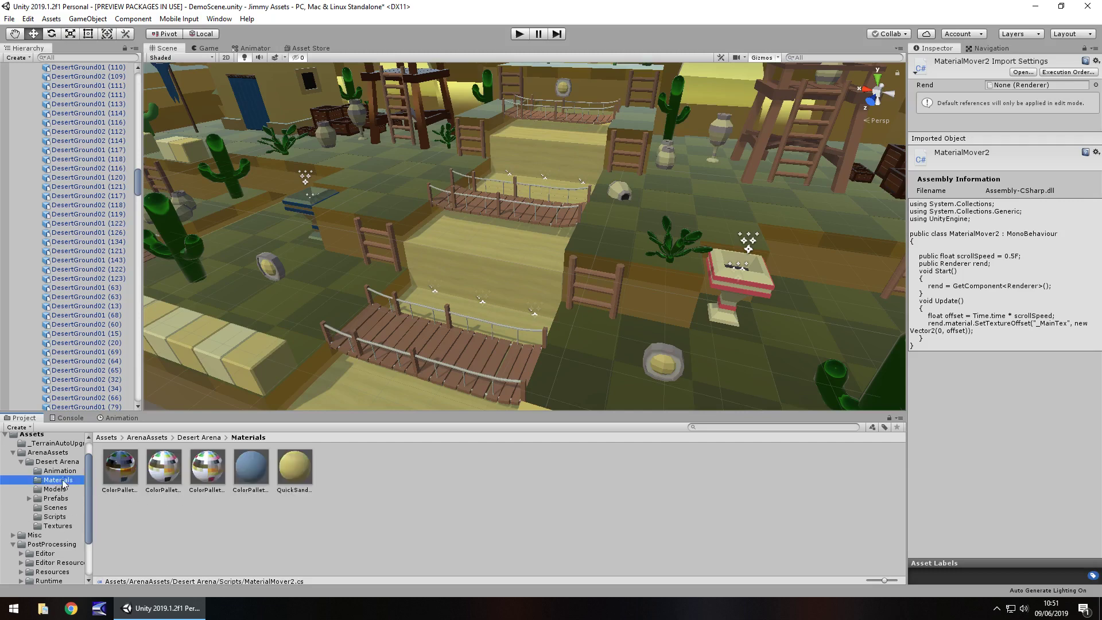
pyautogui.click(62, 471)
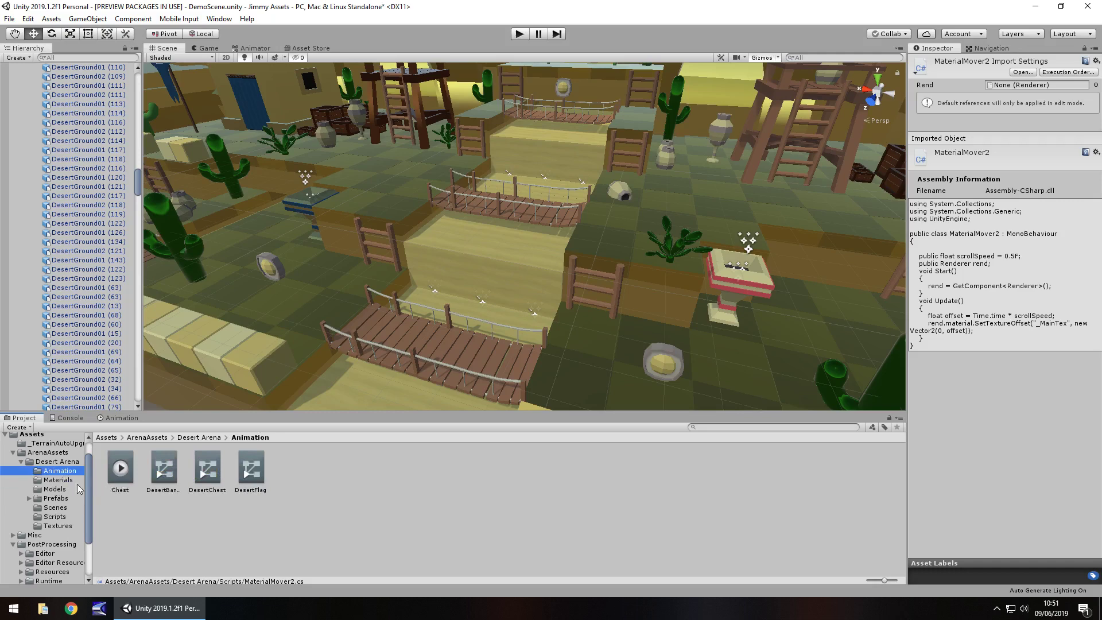
pyautogui.click(74, 489)
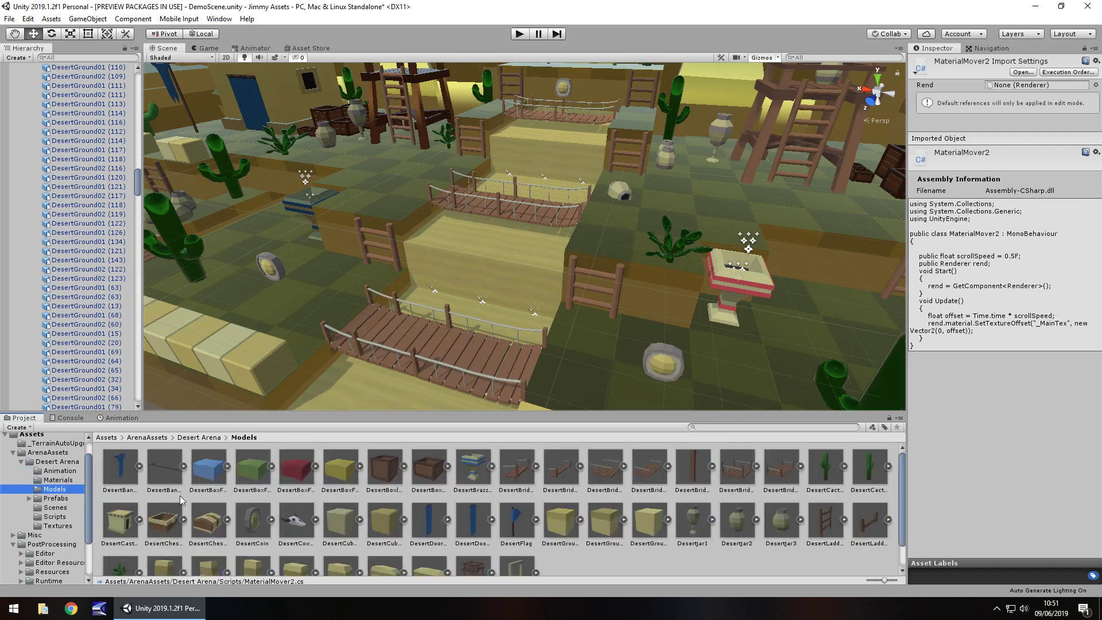
pyautogui.scroll(-1, 668, 508)
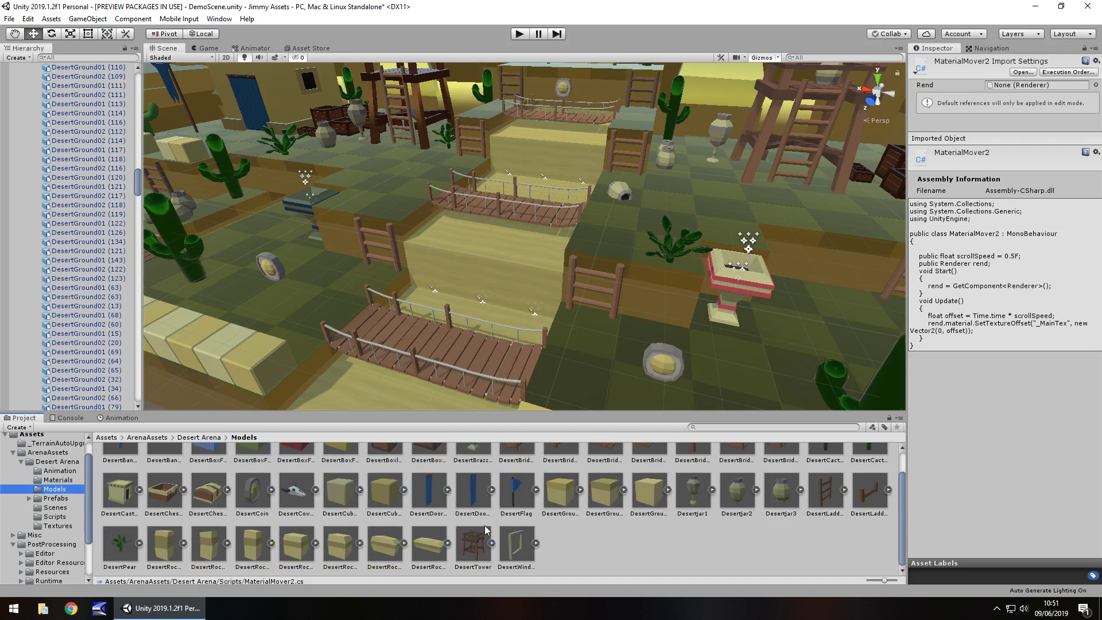
# Step: Look over the pack's models and select the end and middle pieces of the lower rope bridge in the demo scene
pyautogui.scroll(1, 210, 520)
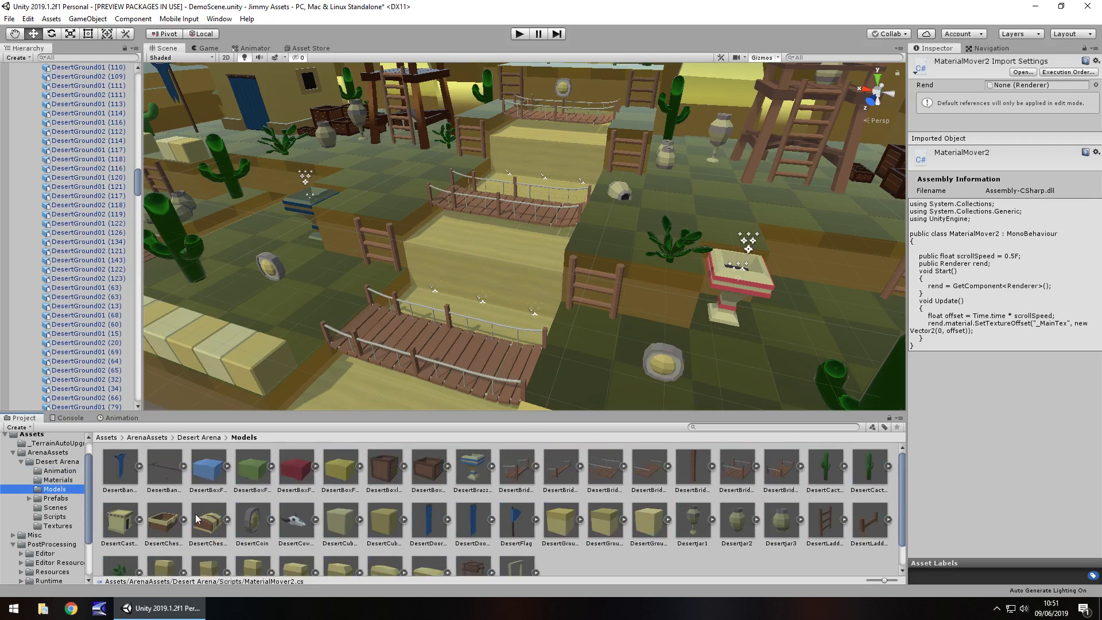
pyautogui.scroll(-5, 509, 251)
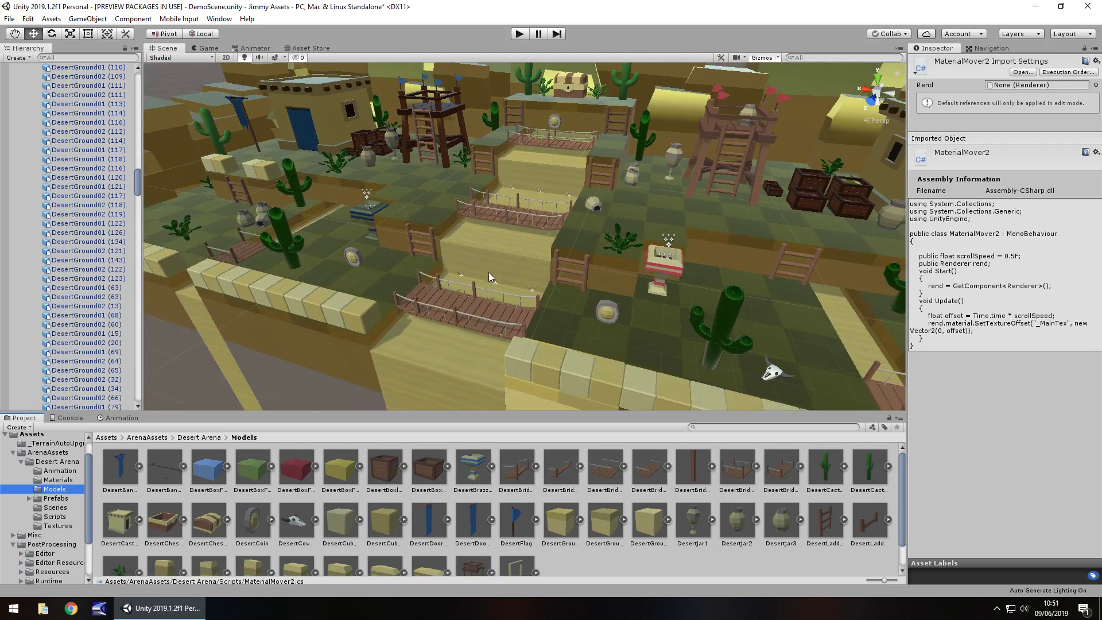
pyautogui.click(490, 302)
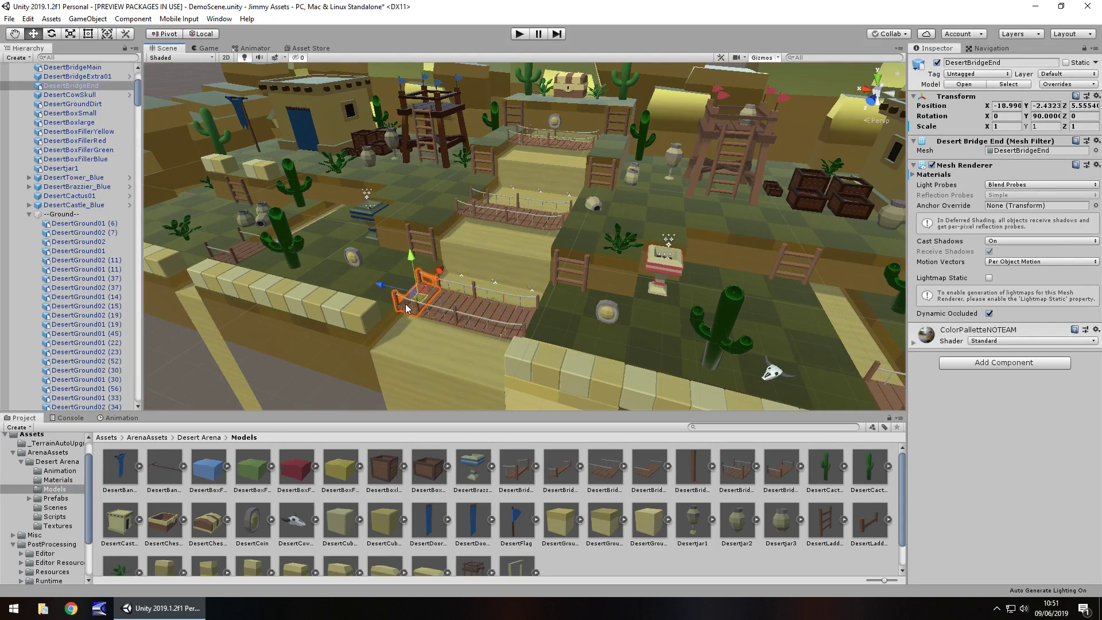
pyautogui.click(496, 310)
pyautogui.click(442, 312)
pyautogui.click(522, 317)
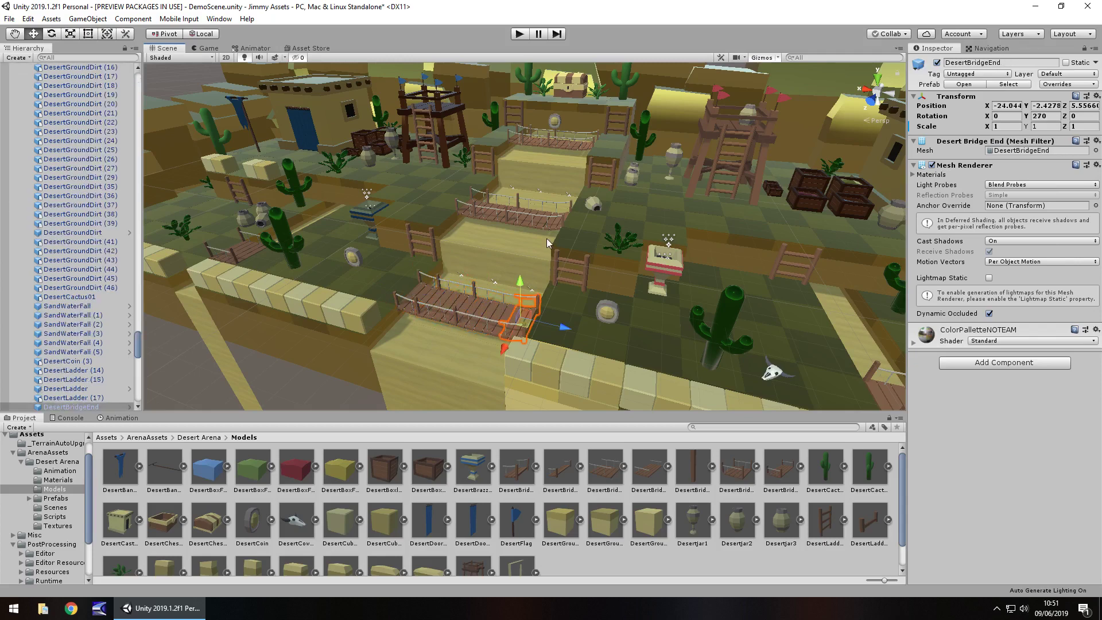
# Step: Try deleting ground tiles beside the lower rope bridge, and undo the deletions
pyautogui.scroll(5, 601, 343)
pyautogui.moveTo(592, 311); pyautogui.dragTo(556, 322, button='middle')
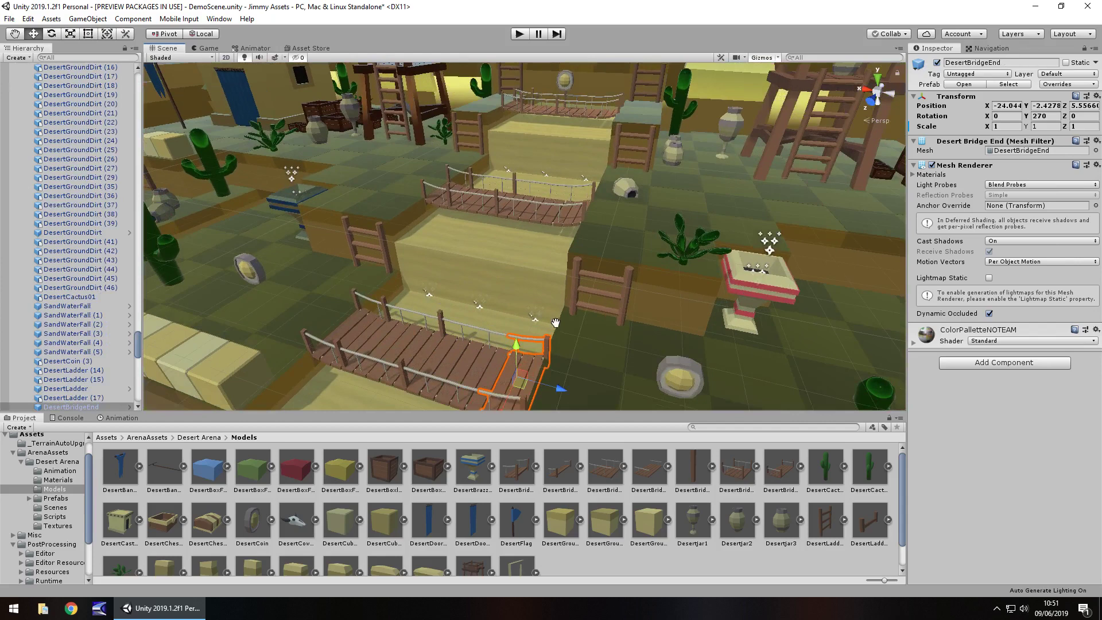
pyautogui.moveTo(407, 223); pyautogui.dragTo(473, 298, button='right')
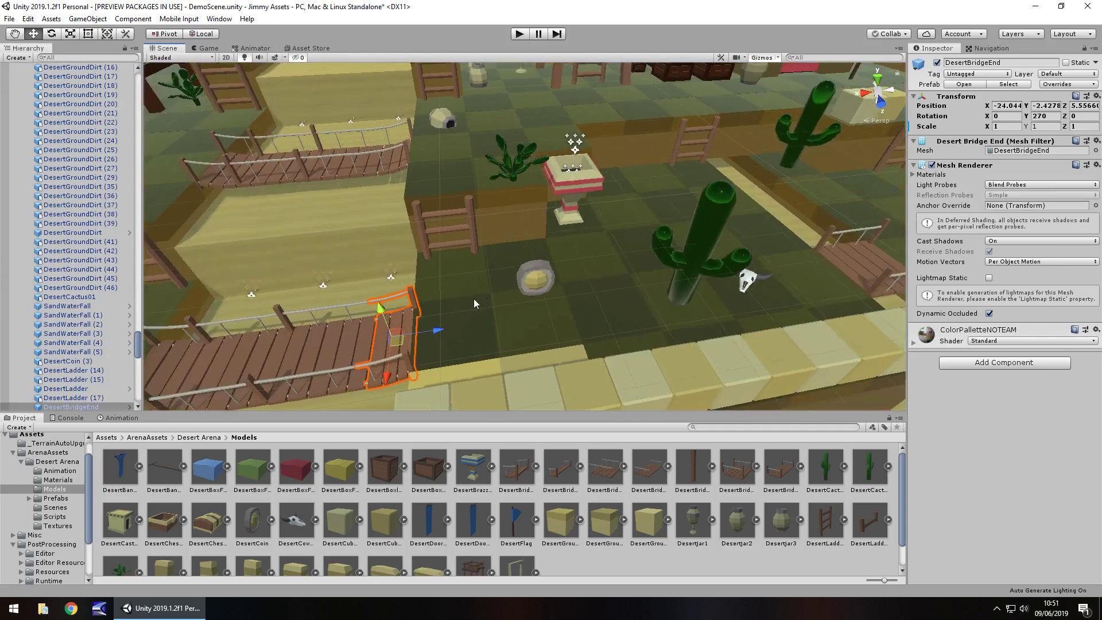
pyautogui.click(443, 268)
pyautogui.press('Delete')
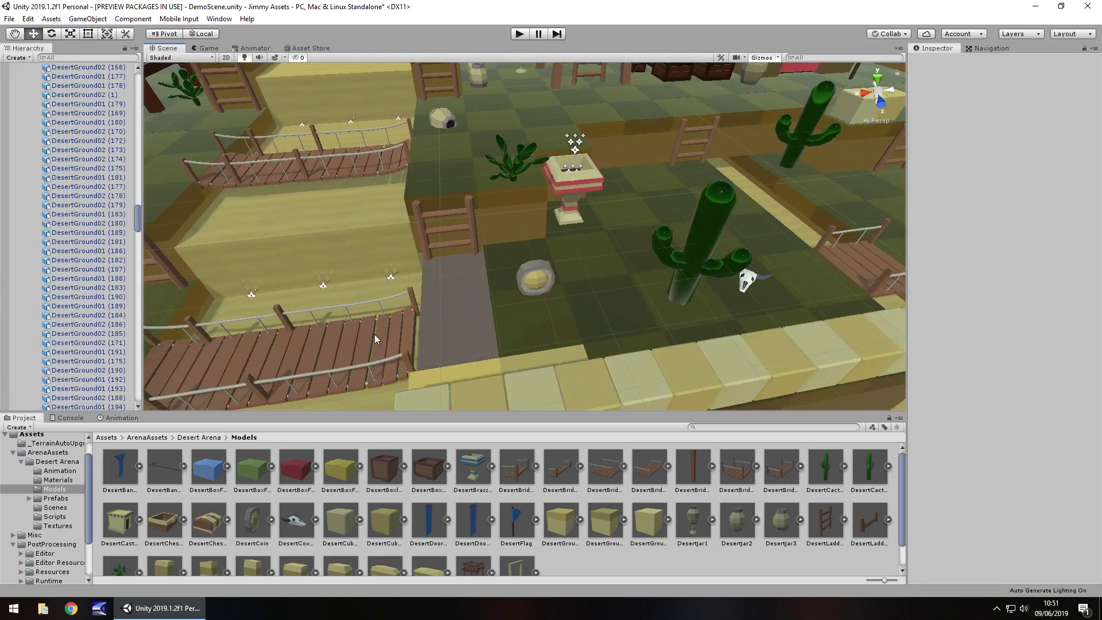
pyautogui.click(368, 351)
pyautogui.moveTo(421, 358)
pyautogui.mouseDown()
pyautogui.moveTo(536, 353)
pyautogui.moveTo(438, 353)
pyautogui.mouseUp()
pyautogui.press('Delete')
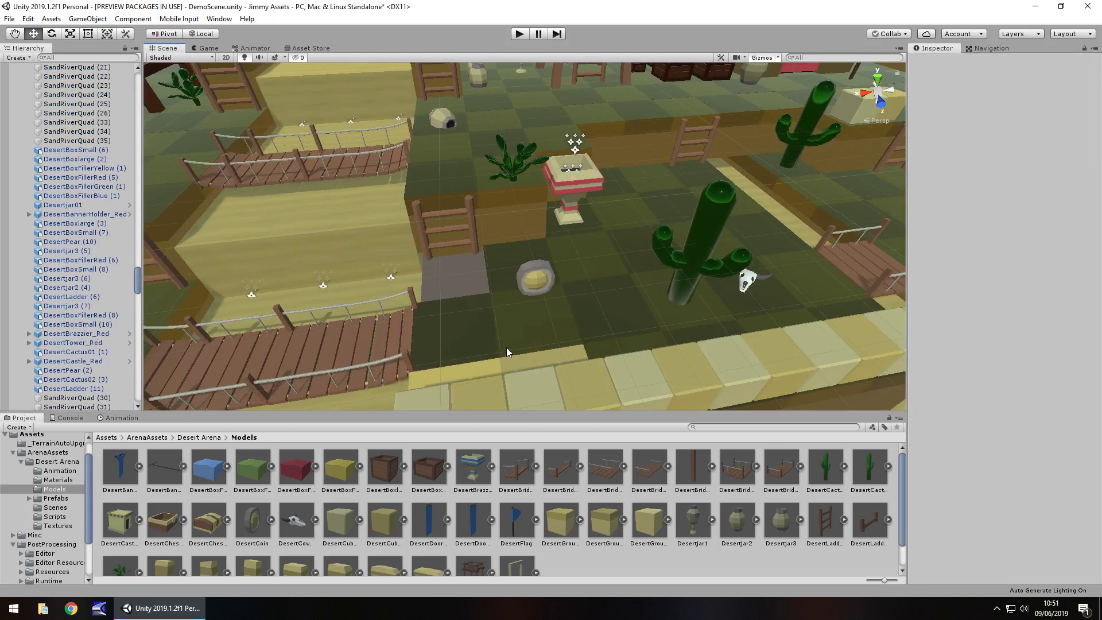
pyautogui.moveTo(584, 269); pyautogui.dragTo(494, 247, button='right')
pyautogui.moveTo(493, 247); pyautogui.dragTo(298, 246, button='middle')
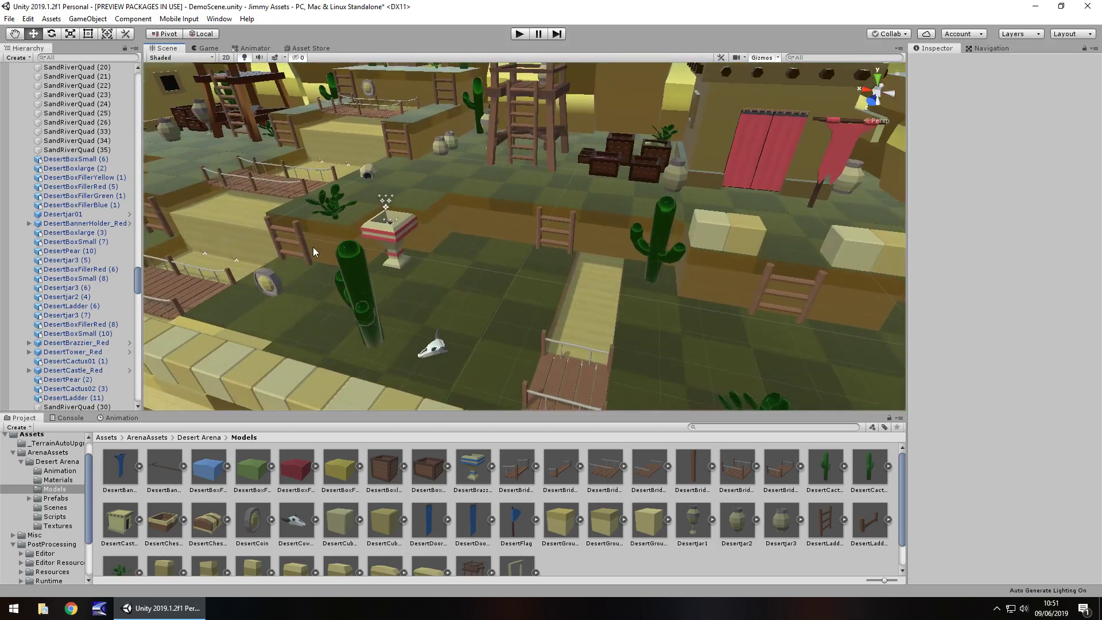
# Step: Browse the Desert Arena pack's Animation, Materials, Prefabs, Scripts and Textures folders
pyautogui.click(66, 471)
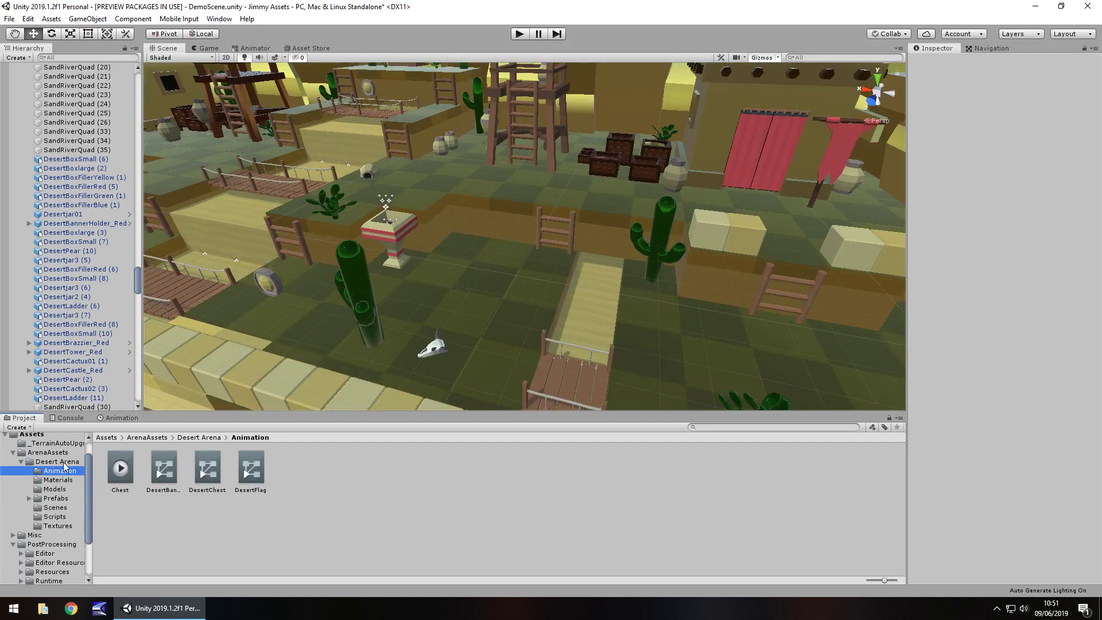
pyautogui.click(64, 462)
pyautogui.click(58, 479)
pyautogui.click(56, 499)
pyautogui.click(55, 516)
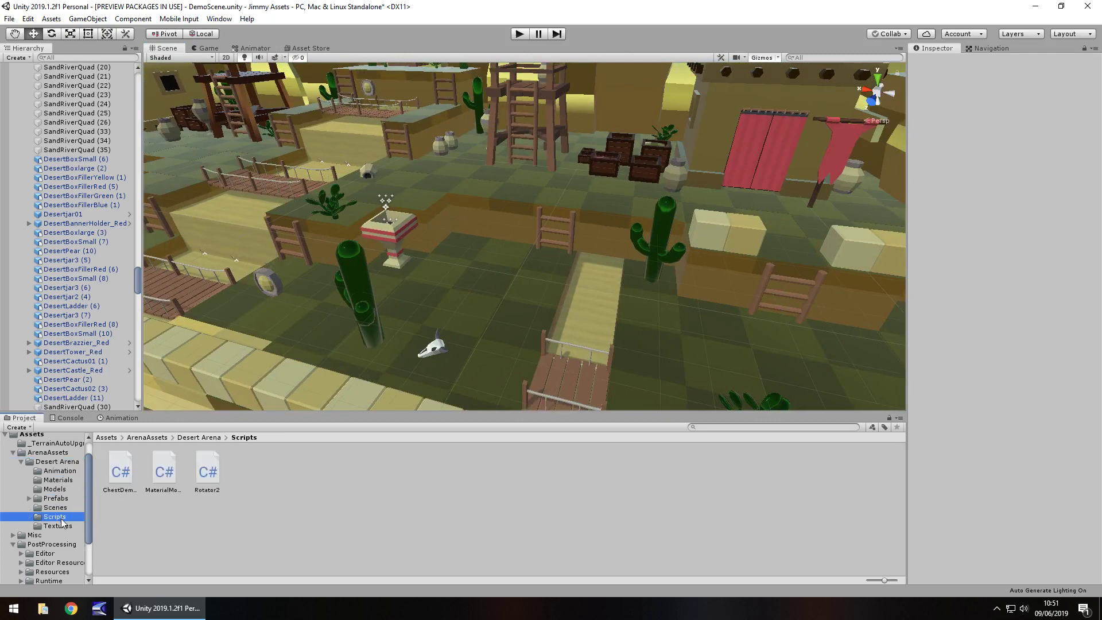
pyautogui.click(58, 525)
# Step: Open InventoryScene from the Desert Arena Scenes folder, saving the changes made to DemoScene
pyautogui.click(58, 508)
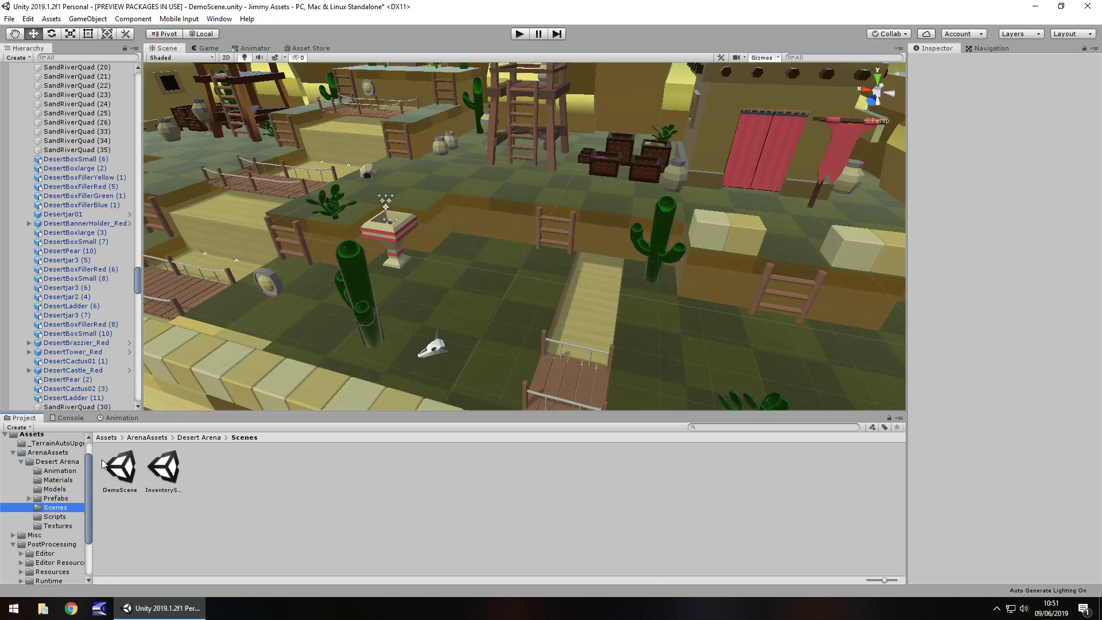
pyautogui.doubleClick(174, 469)
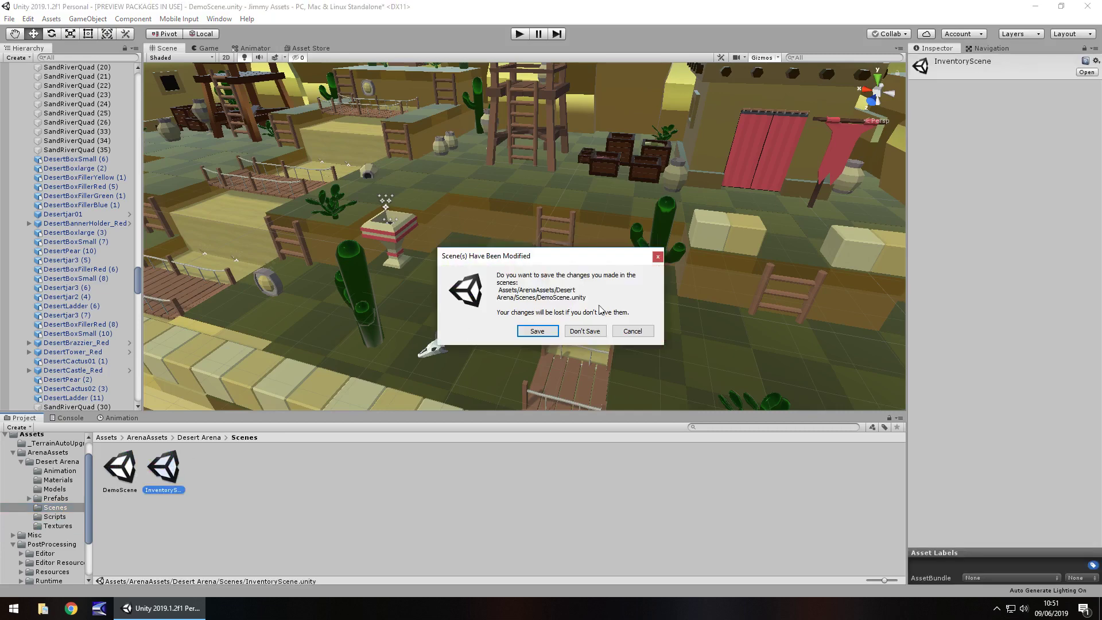
pyautogui.click(536, 331)
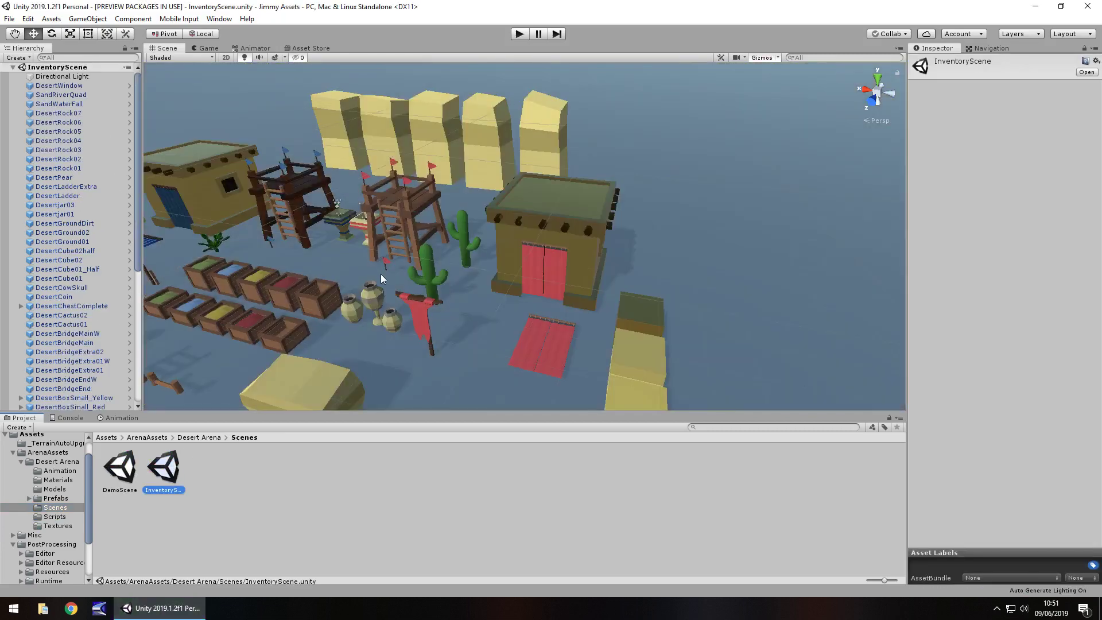
# Step: Examine the asset models laid out in the inventory scene, including the crates, towers, buildings, bridges, jars and rocks
pyautogui.scroll(-6, 400, 274)
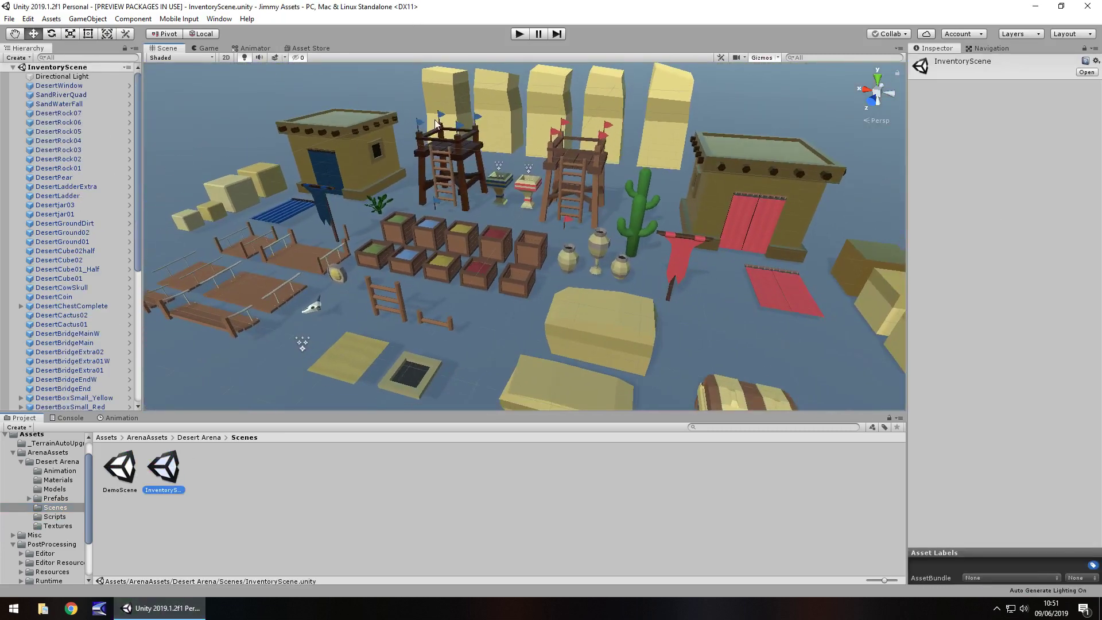
pyautogui.scroll(-2, 618, 253)
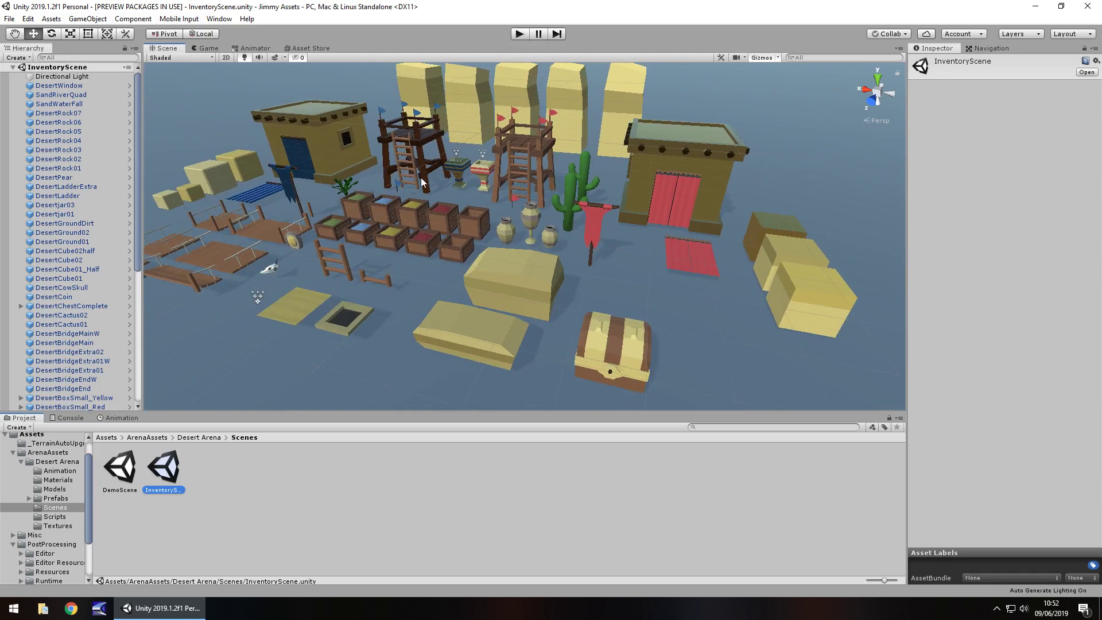
pyautogui.keyDown('alt'); pyautogui.moveTo(422, 178); pyautogui.dragTo(437, 232, button='right'); pyautogui.keyUp('alt')
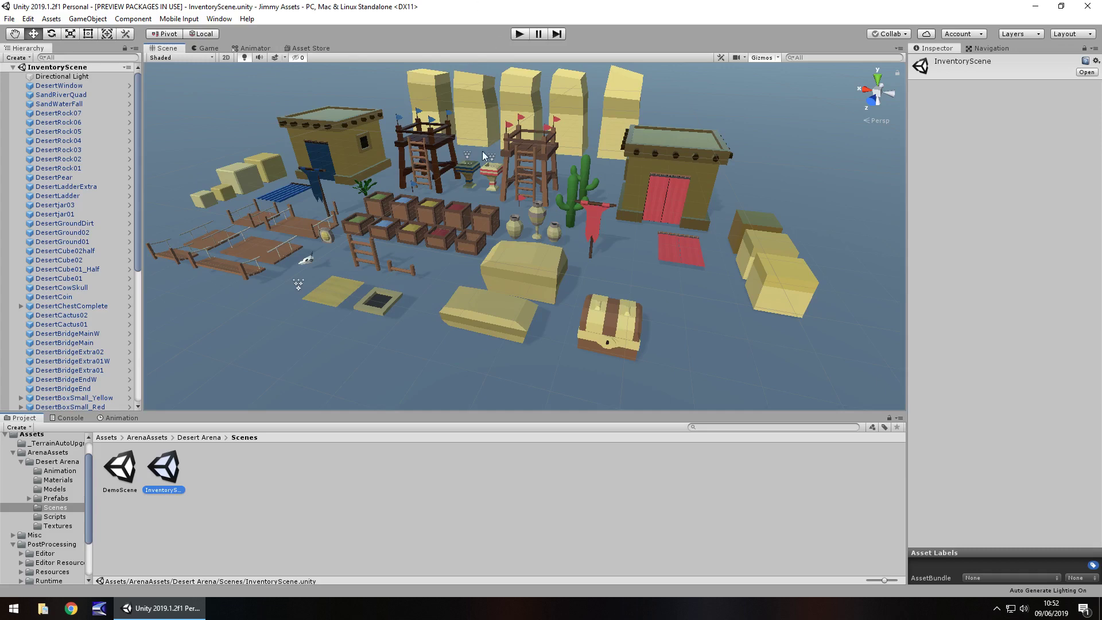
pyautogui.scroll(4, 446, 246)
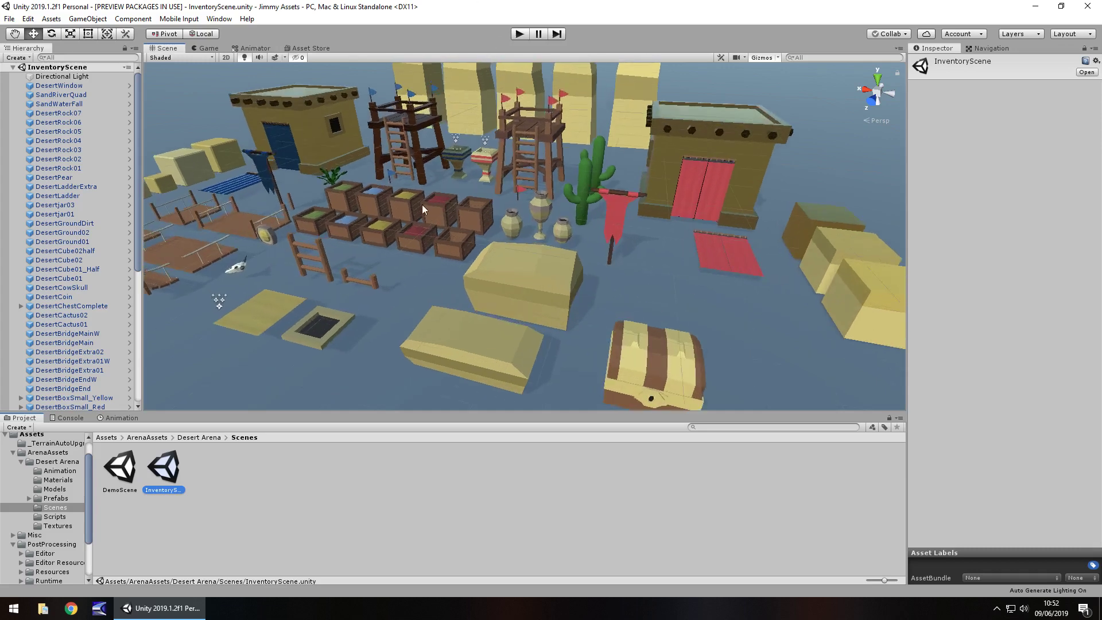
pyautogui.scroll(-3, 422, 204)
pyautogui.scroll(3, 535, 225)
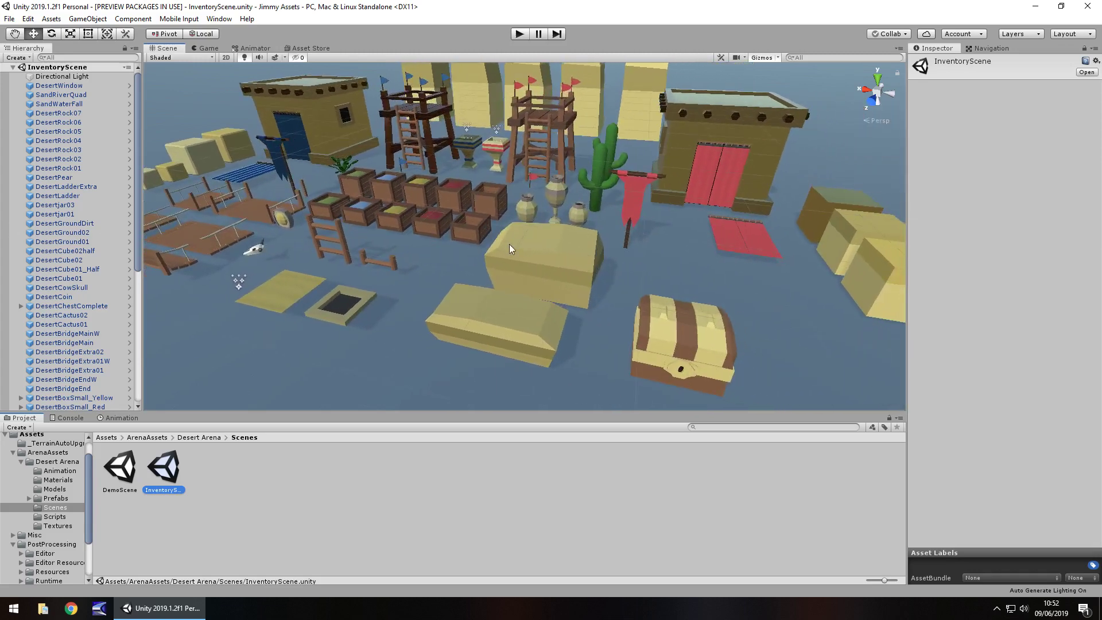
pyautogui.keyDown('alt'); pyautogui.moveTo(333, 240); pyautogui.dragTo(429, 198); pyautogui.keyUp('alt')
pyautogui.scroll(5, 432, 196)
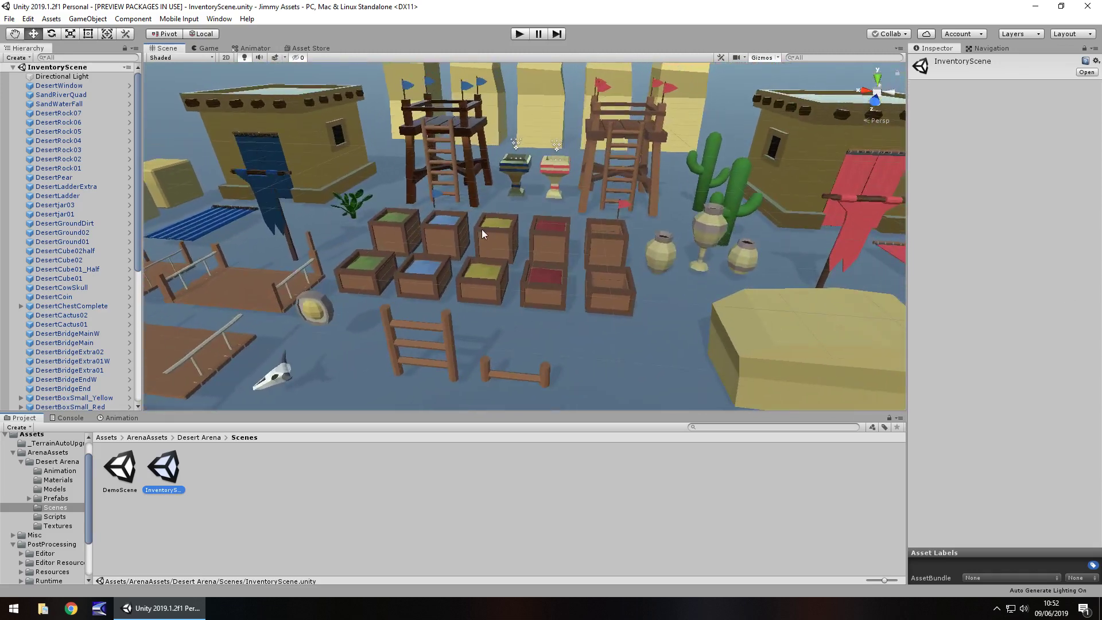
pyautogui.scroll(-5, 481, 230)
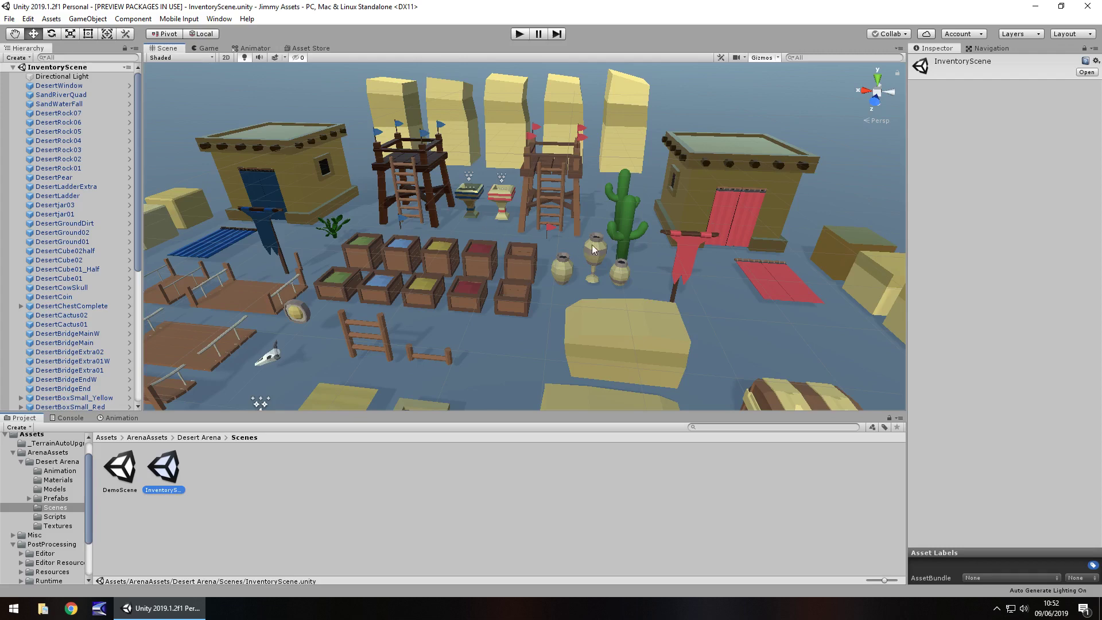
pyautogui.moveTo(591, 244); pyautogui.dragTo(473, 166, button='right')
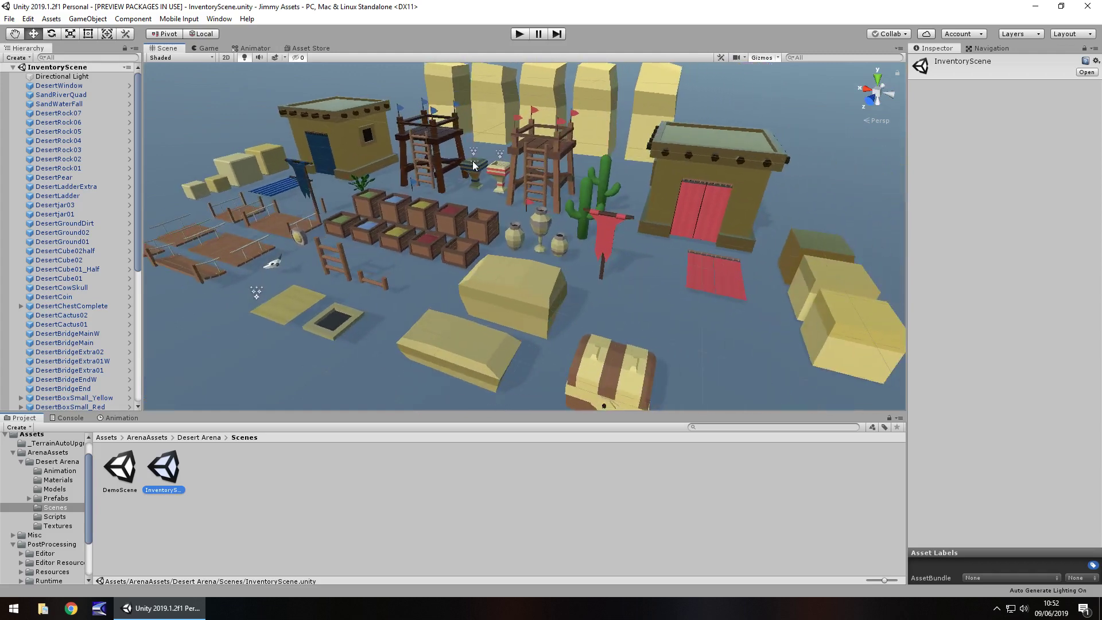